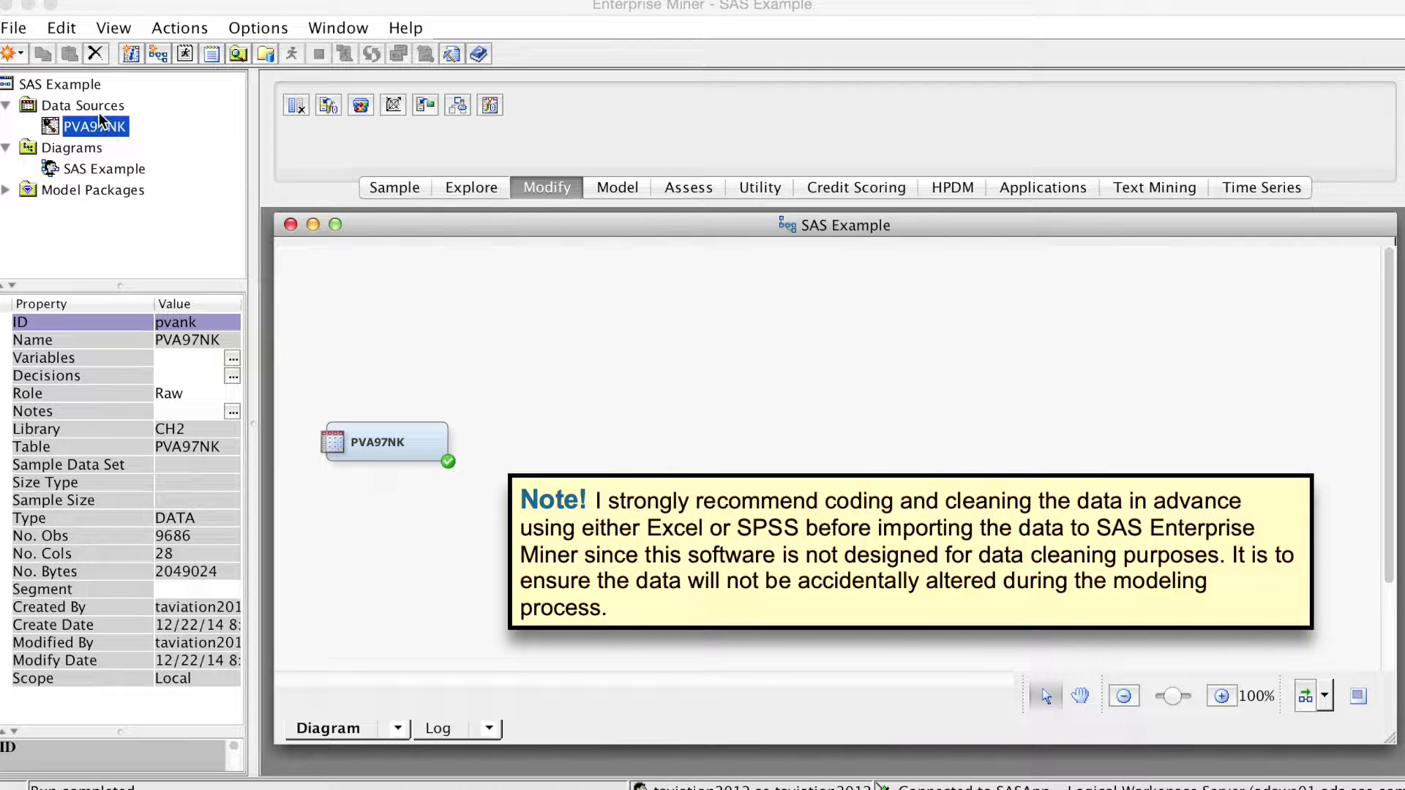
- Show the action menu for PVA97NK under Data Sources, reopening it once
right_click(103, 131)
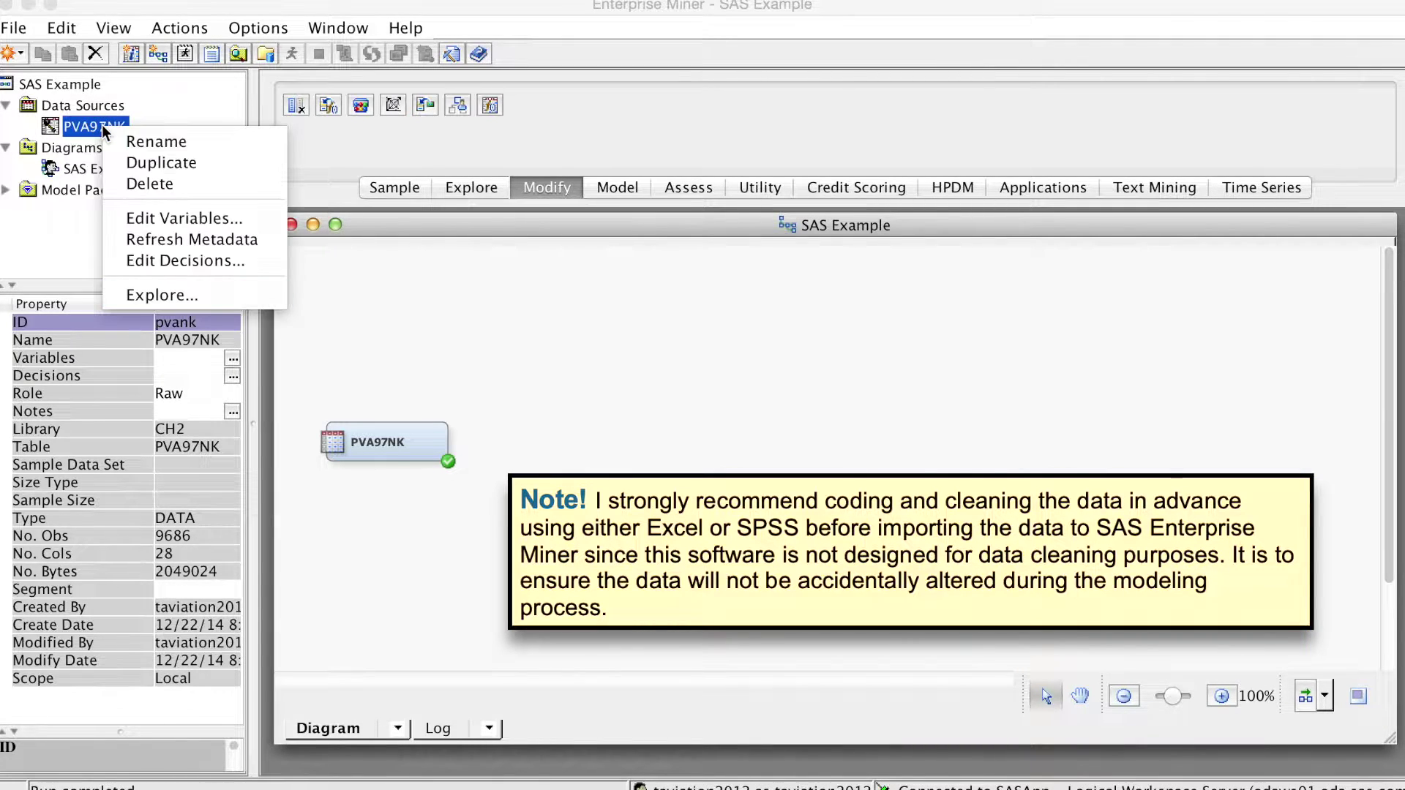
left_click(162, 295)
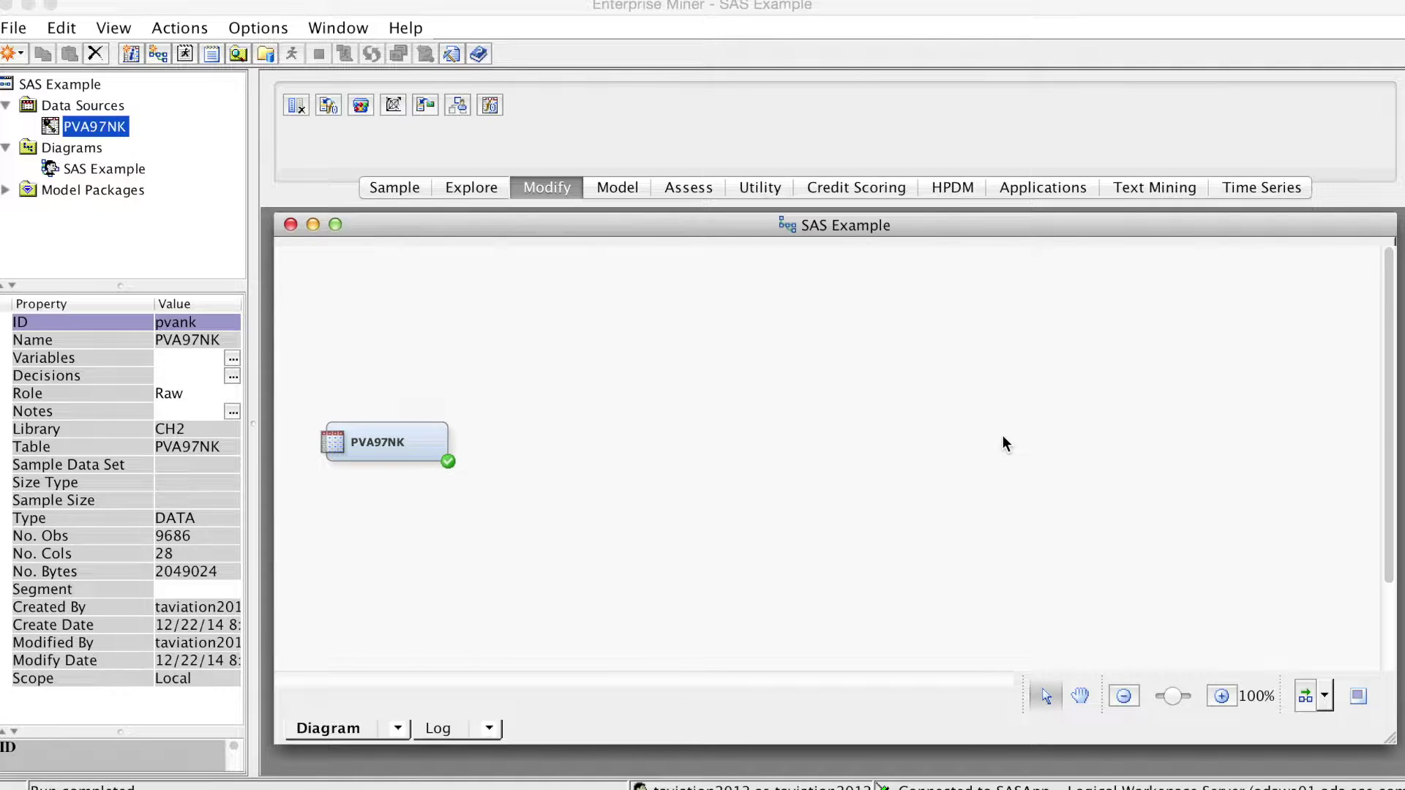
right_click(105, 132)
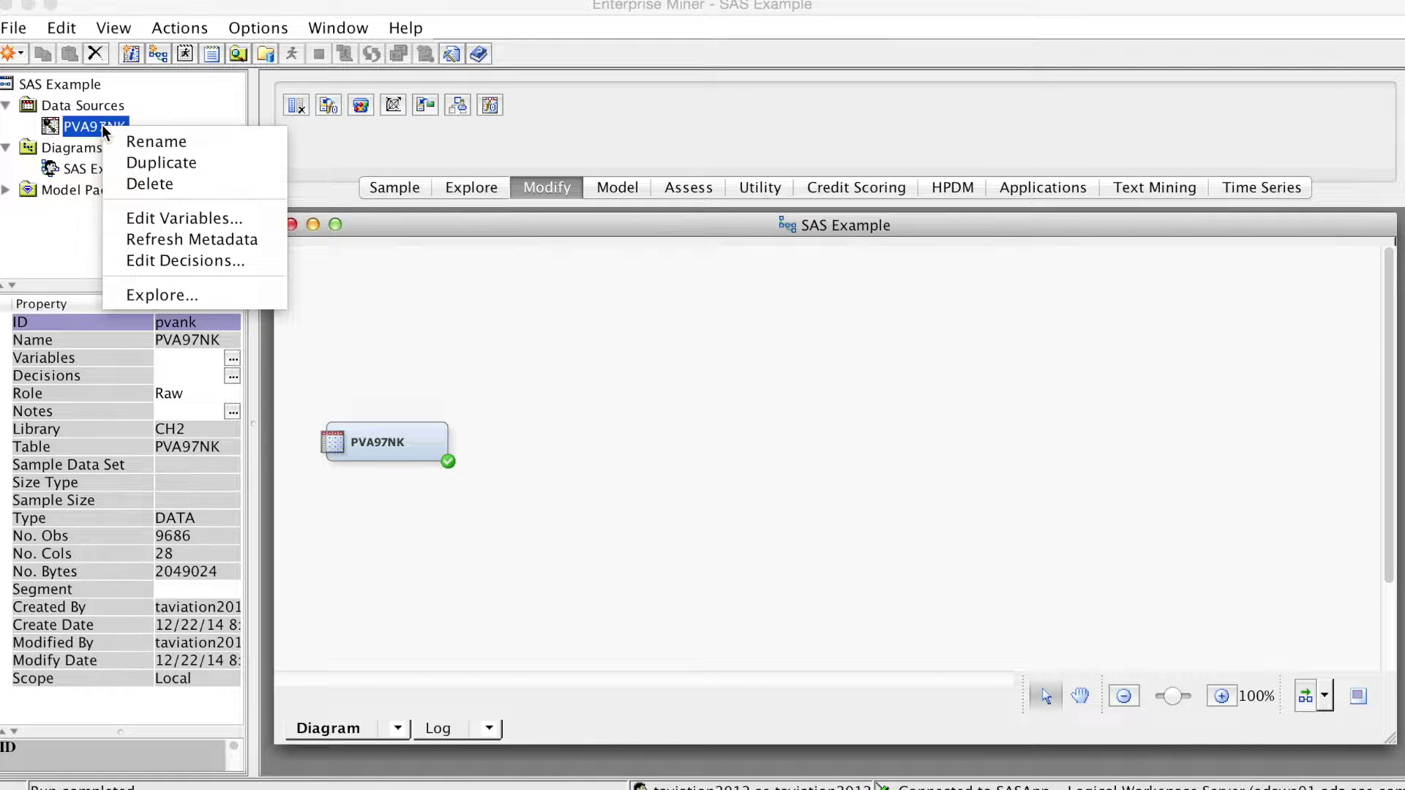
- Explore PVA97NK, widening the Variable Name column and selecting DemMedIncome
left_click(162, 295)
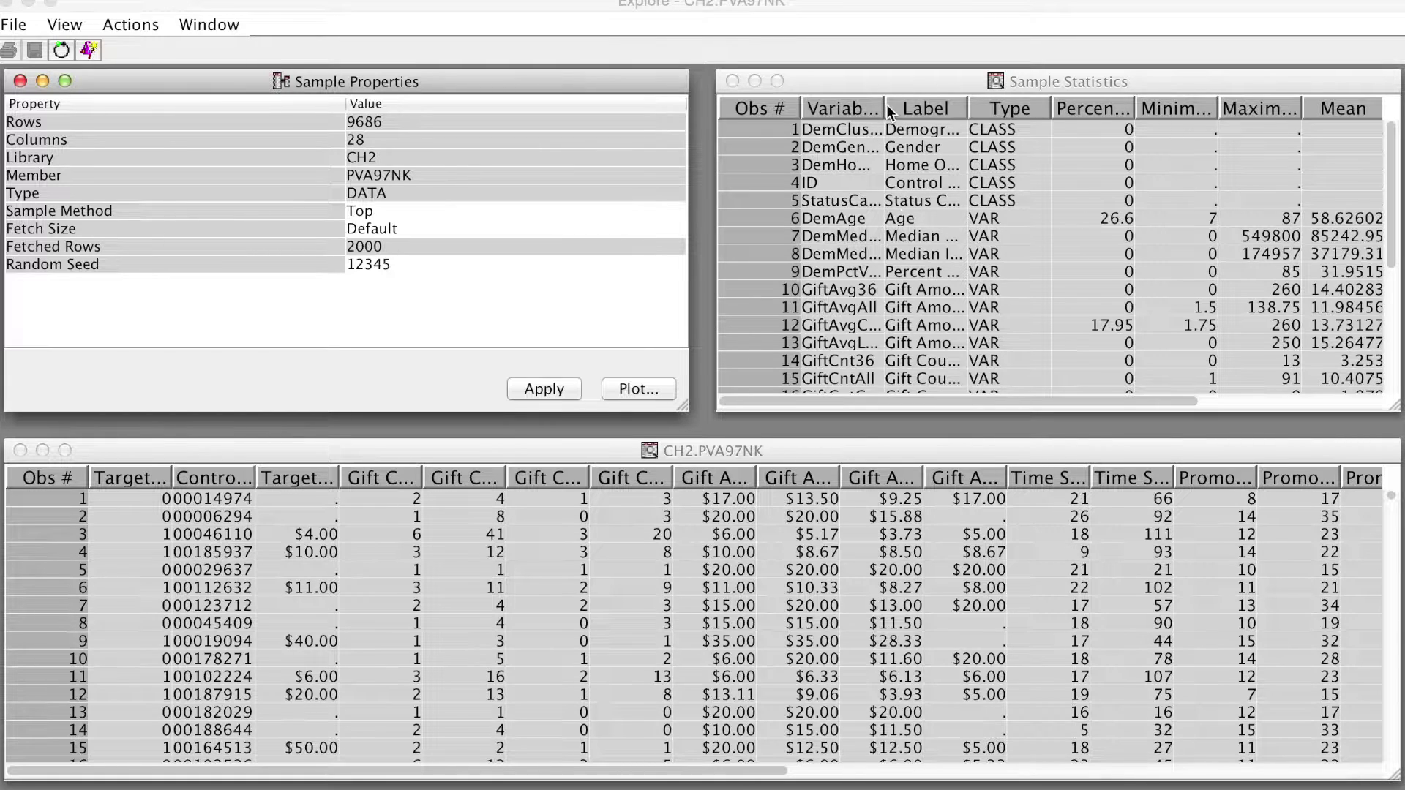
left_click_drag(885, 104, 928, 105)
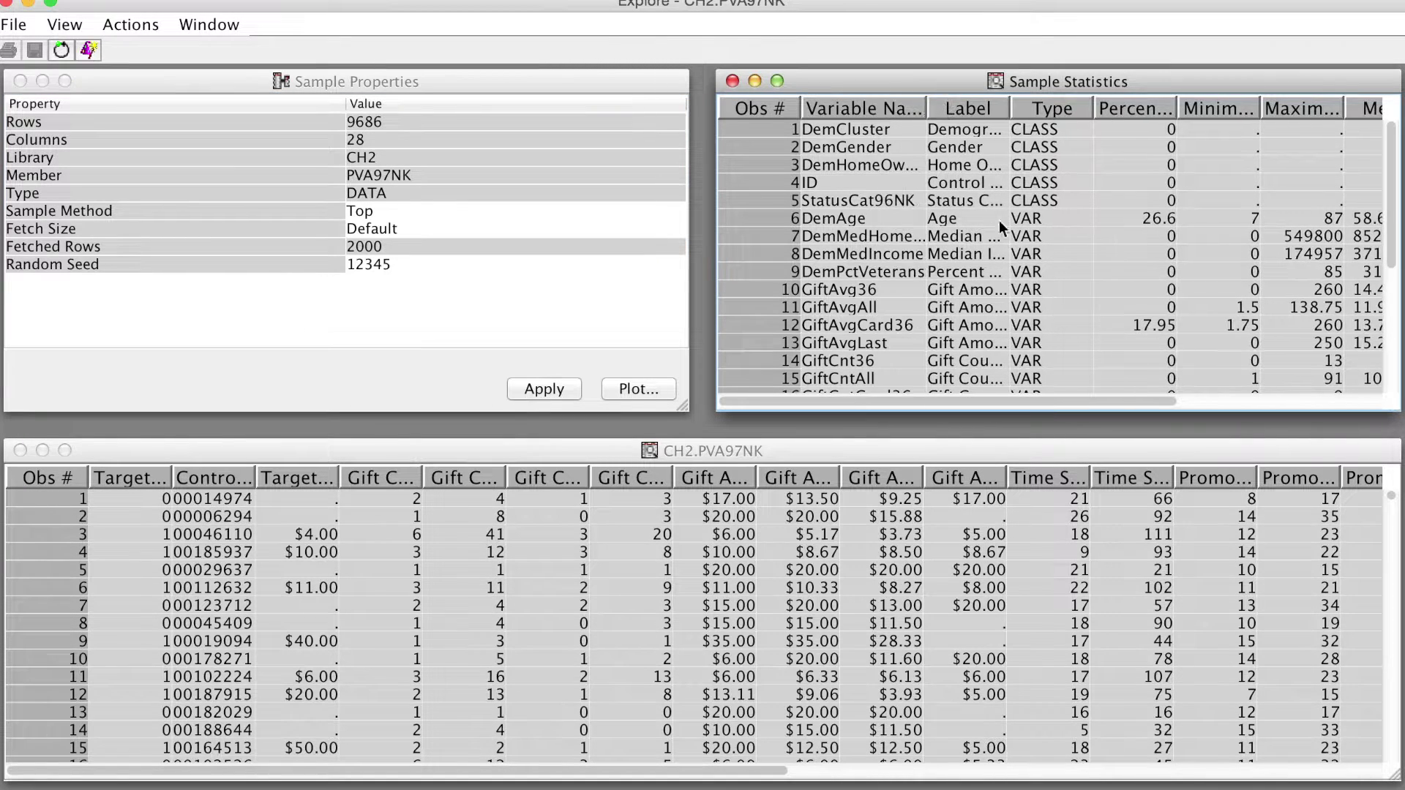
left_click(907, 254)
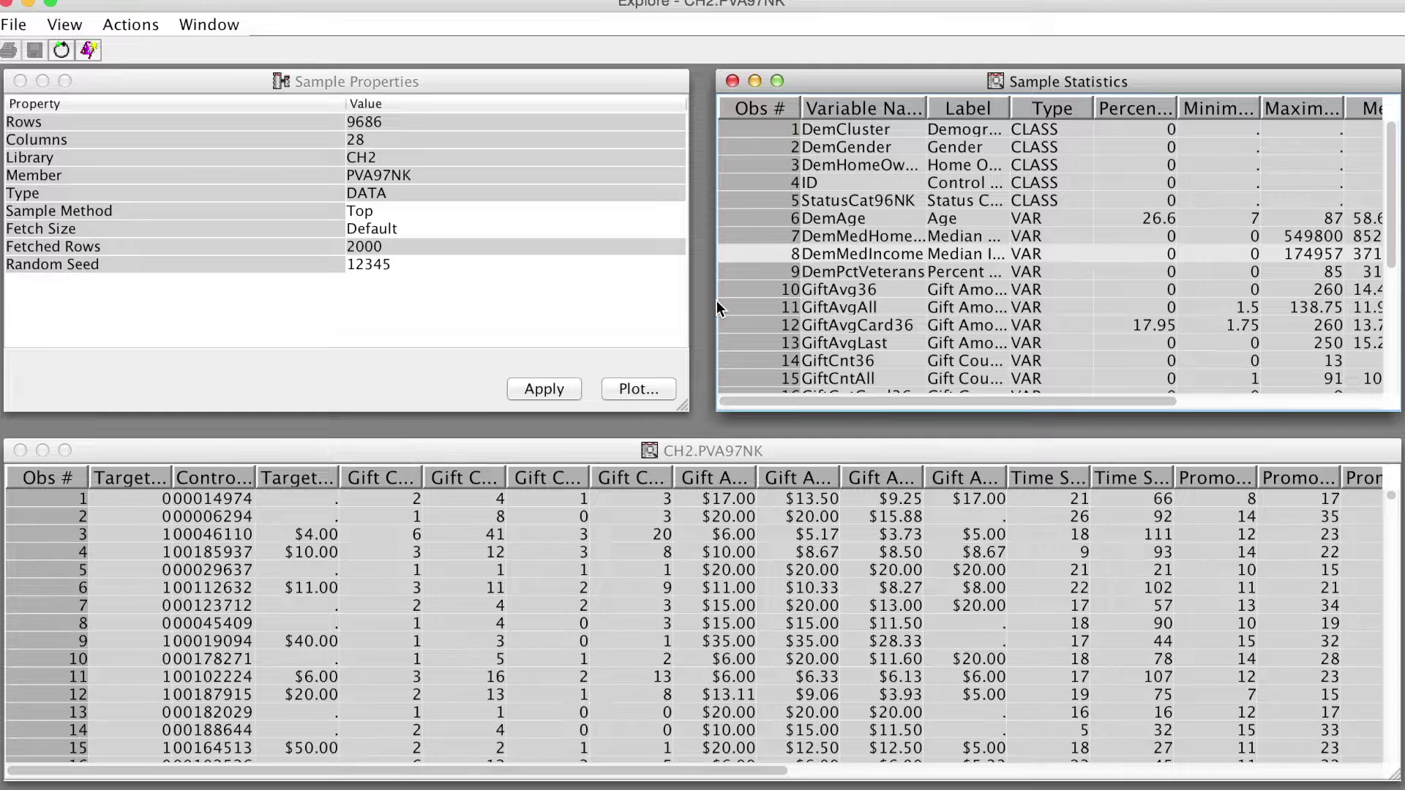
- Set the sample Fetch Size to Max and apply it
left_click(394, 229)
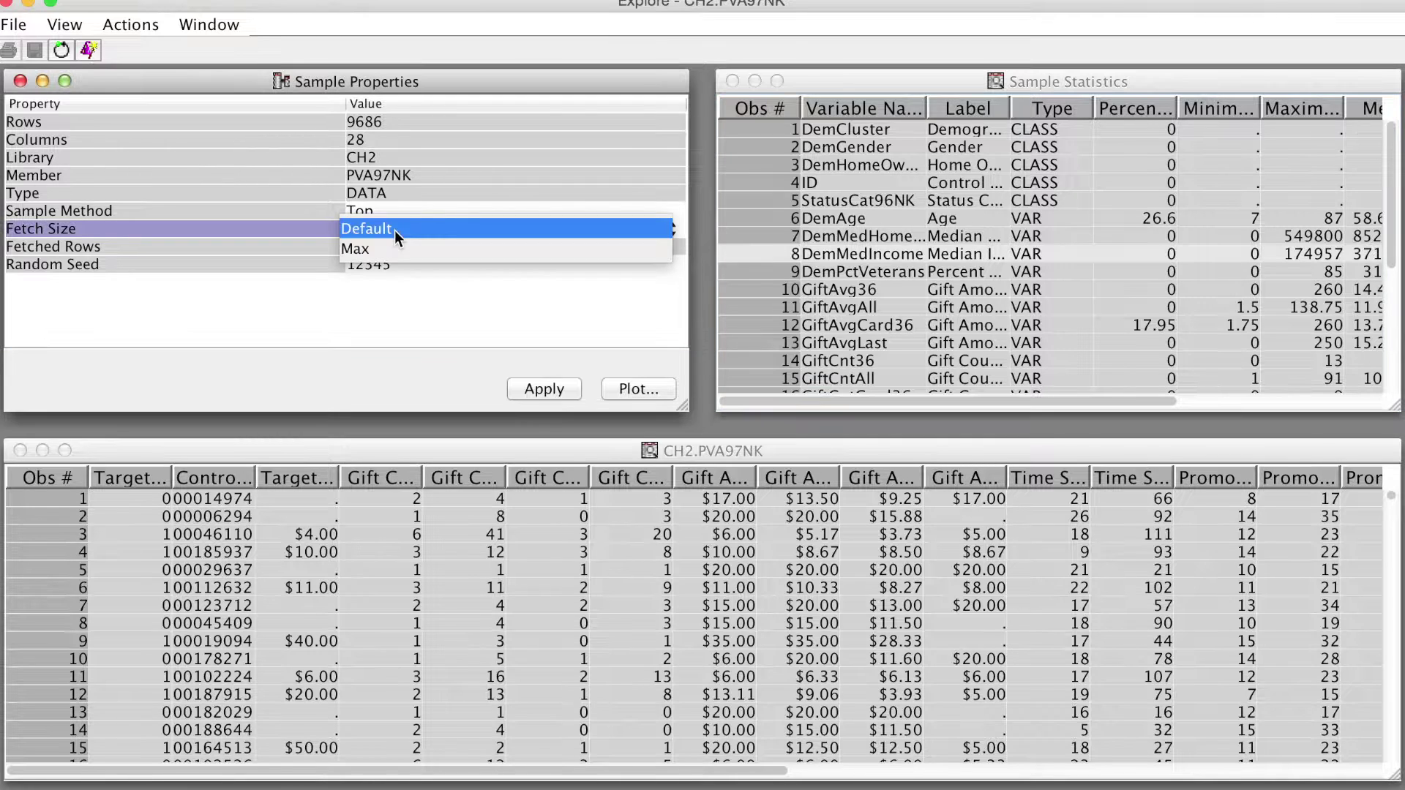
left_click(381, 248)
left_click(553, 389)
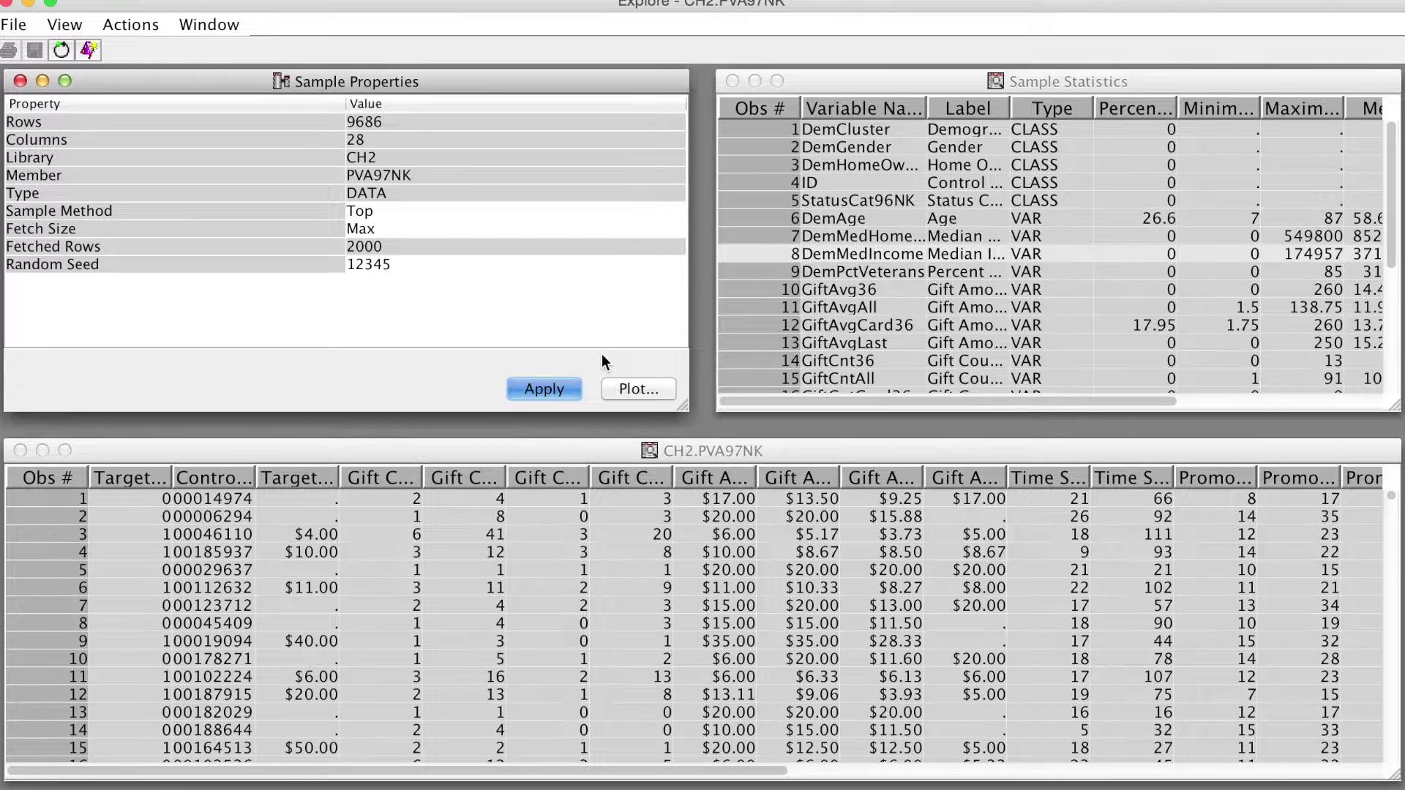
- Create a histogram plot with DemMedIncome assigned the X role
left_click(642, 388)
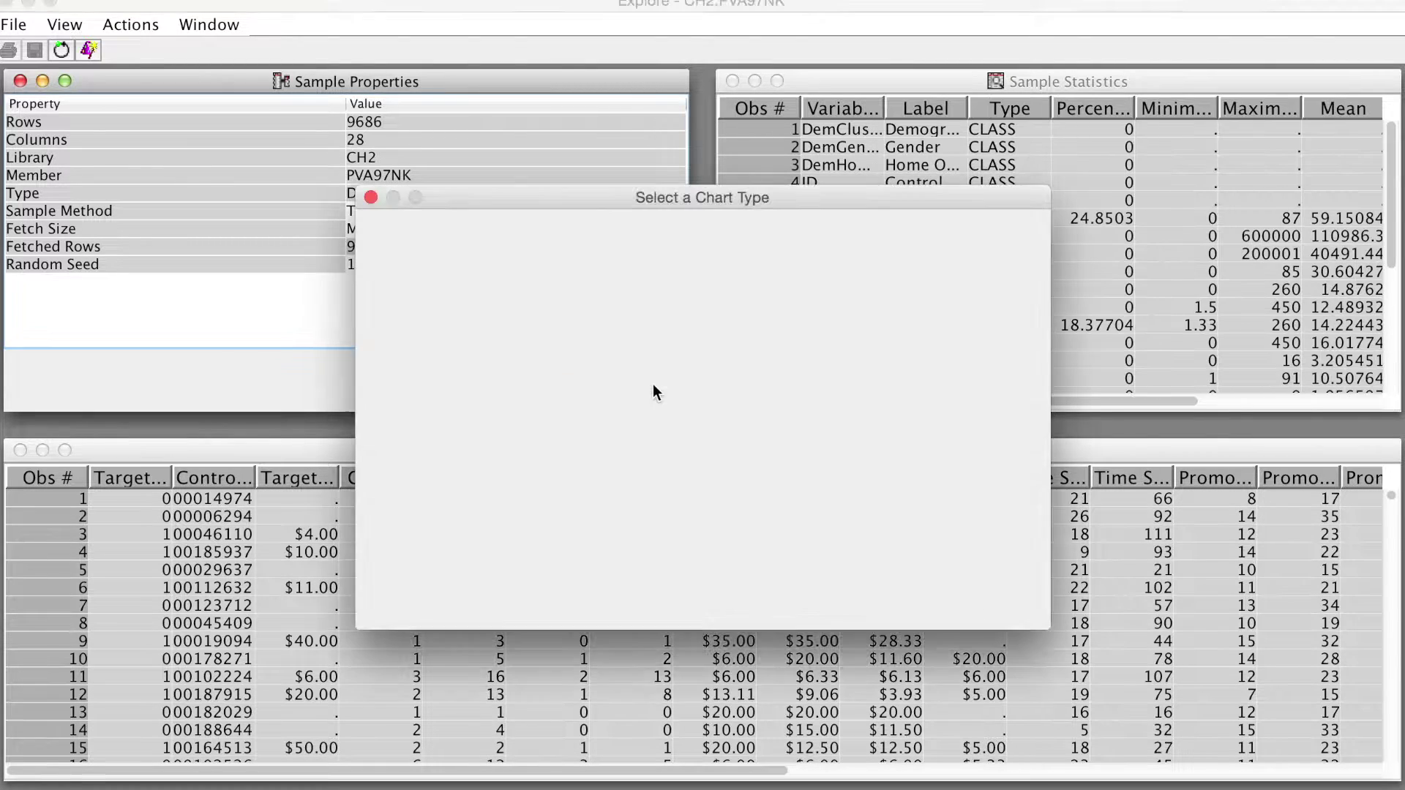
left_click(416, 310)
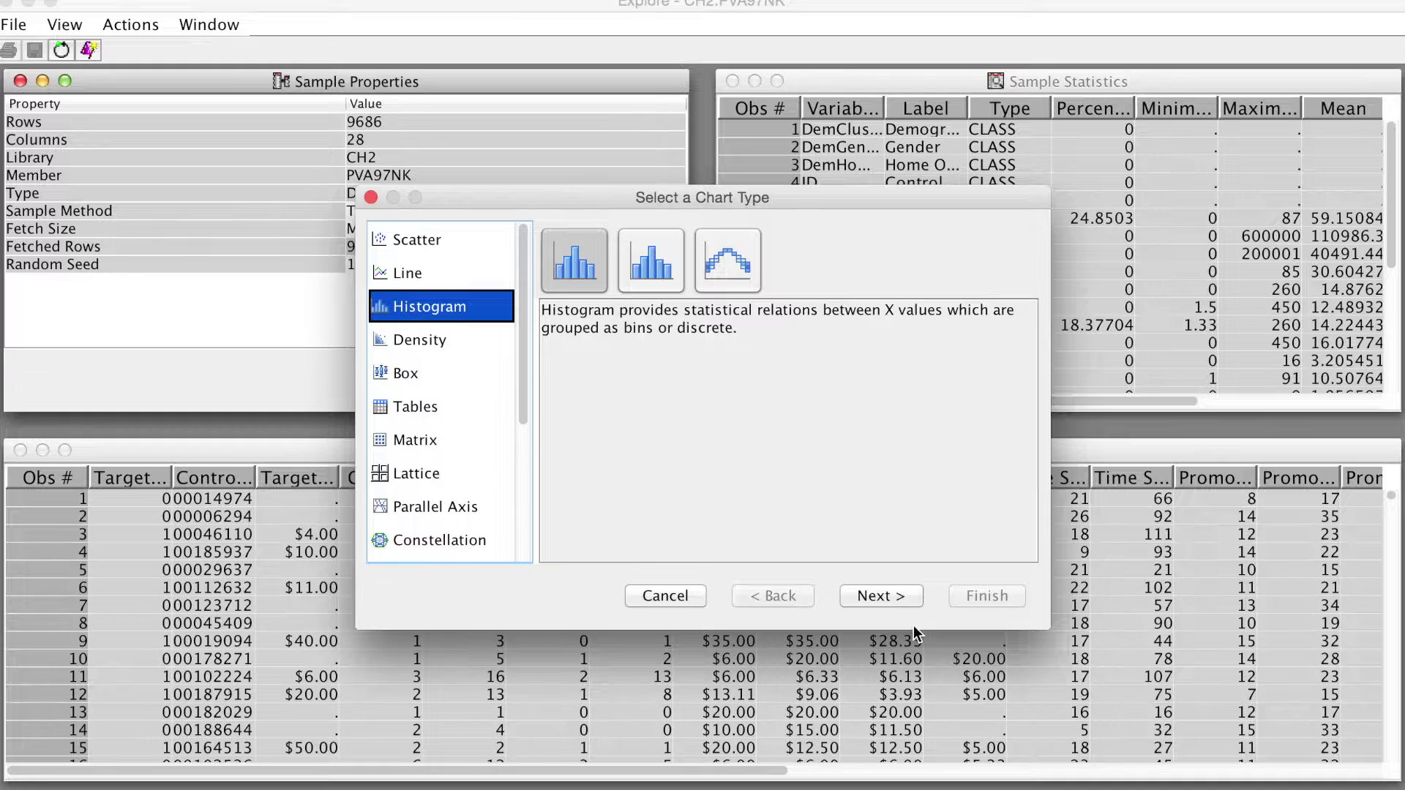
left_click(881, 595)
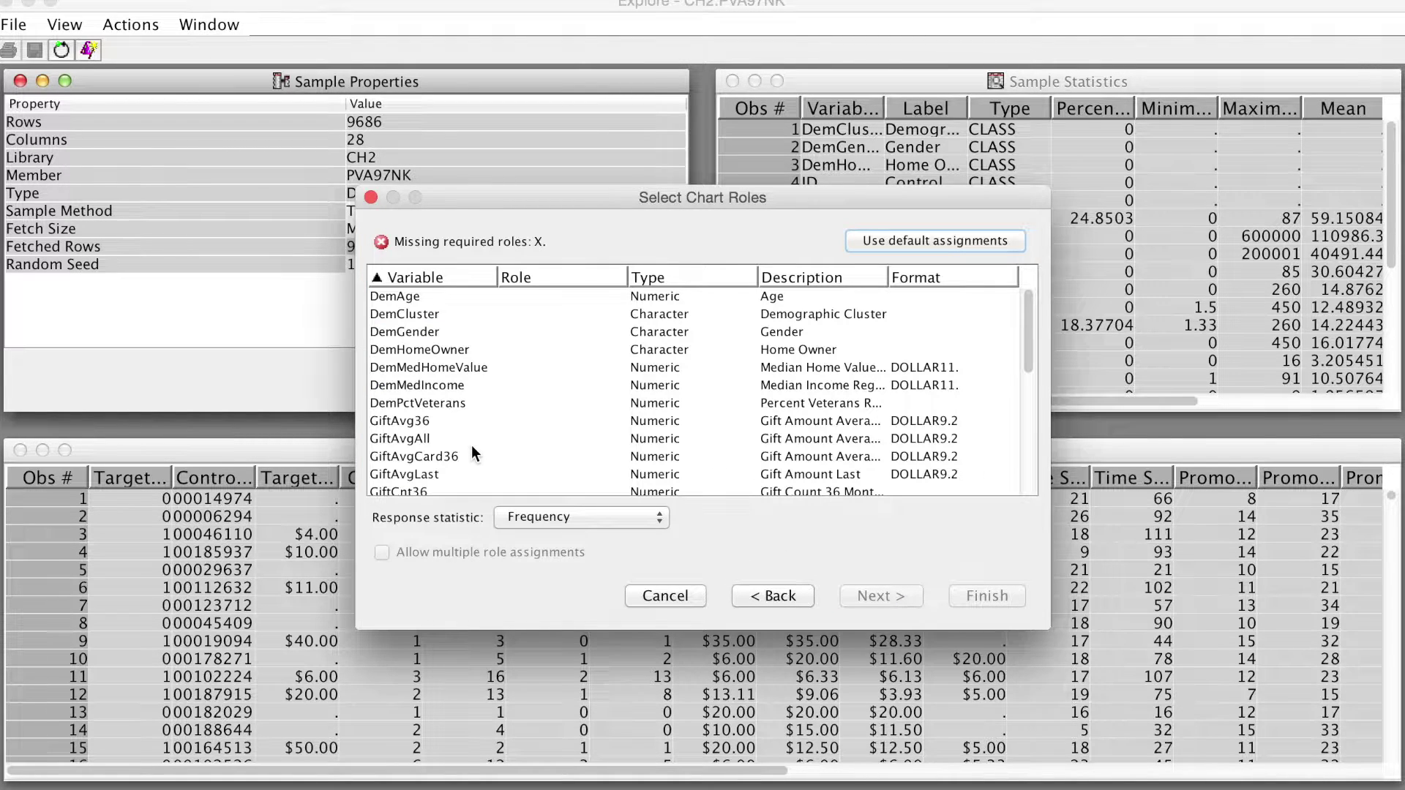
left_click(442, 388)
left_click(558, 388)
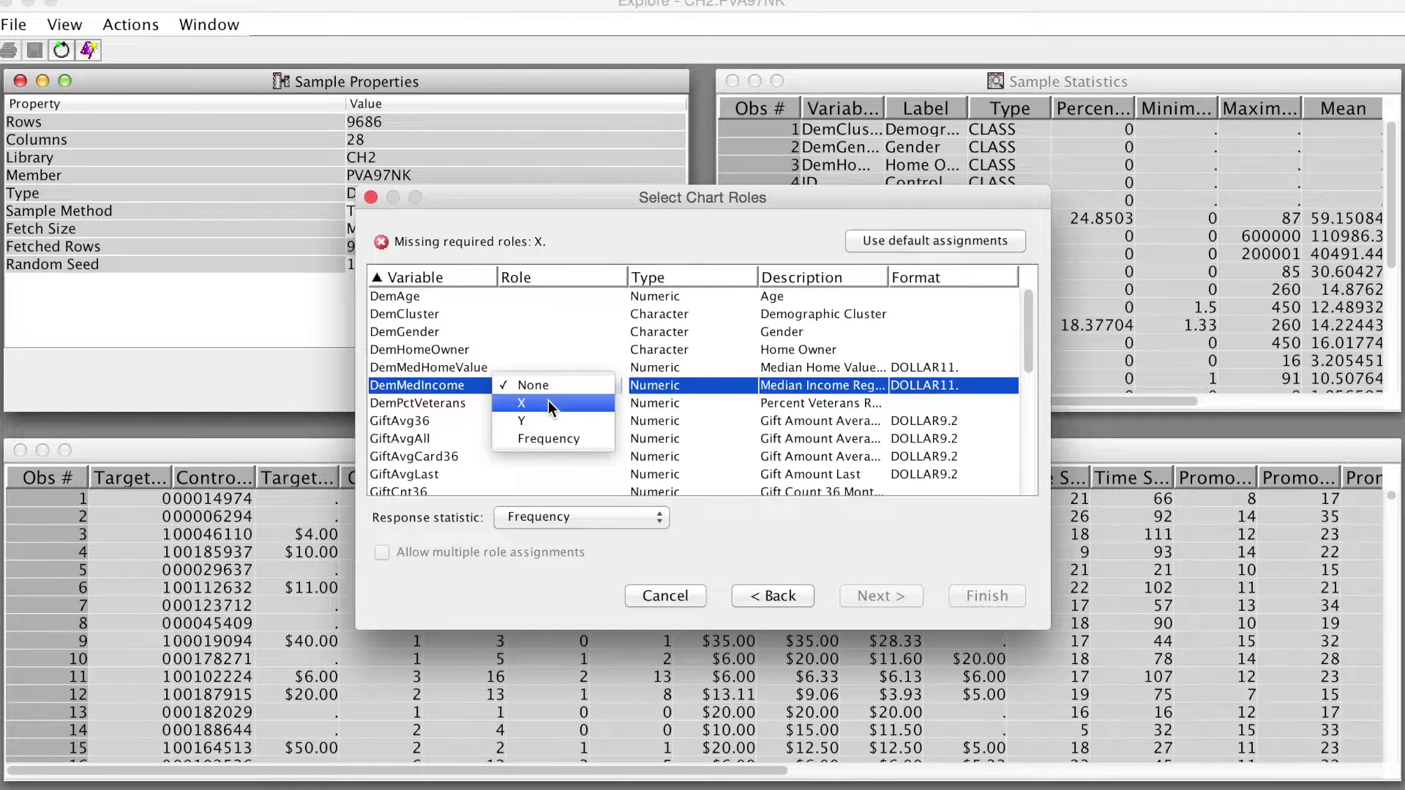
left_click(551, 403)
left_click(1001, 596)
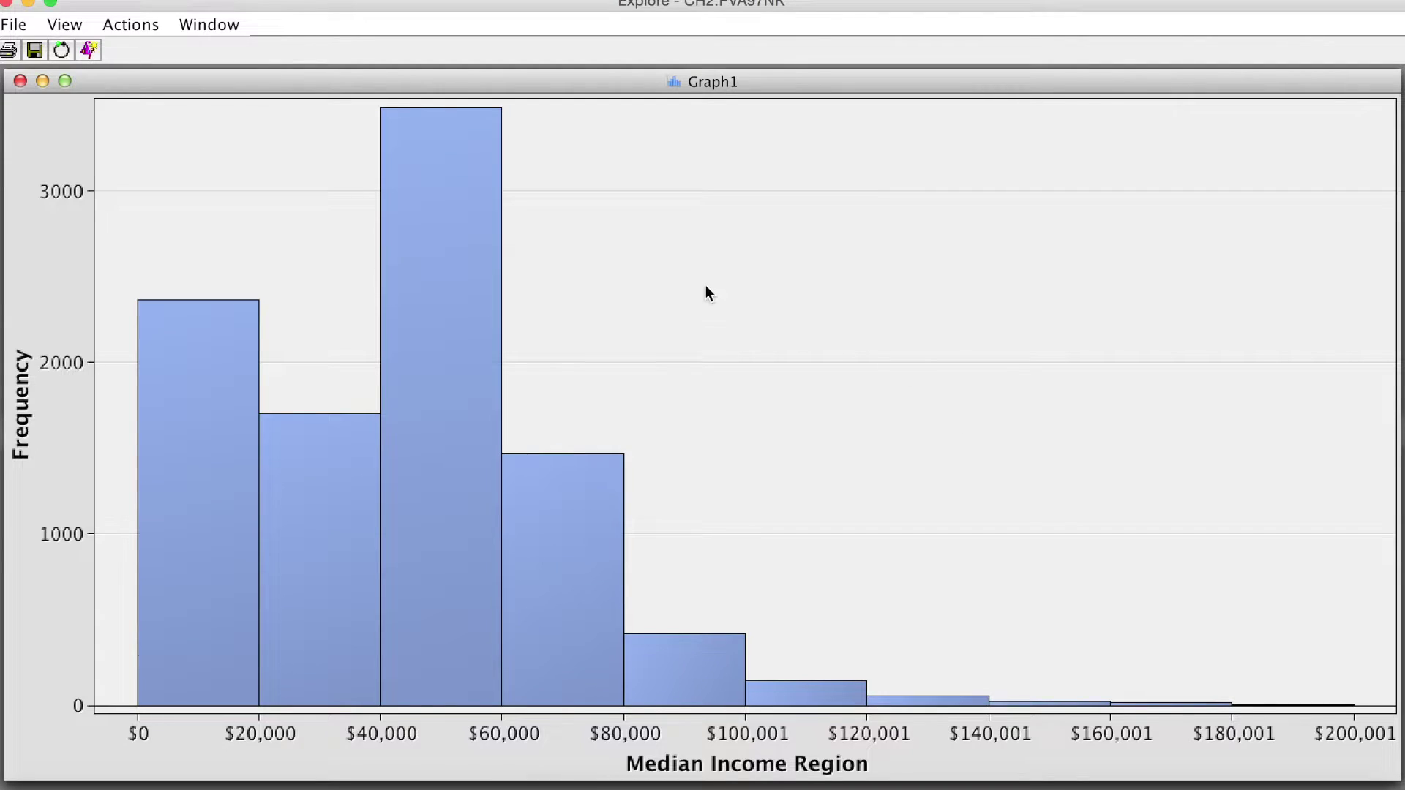
- Set the histogram's Graph Properties to show a missing bin and use 30 X bins
right_click(711, 264)
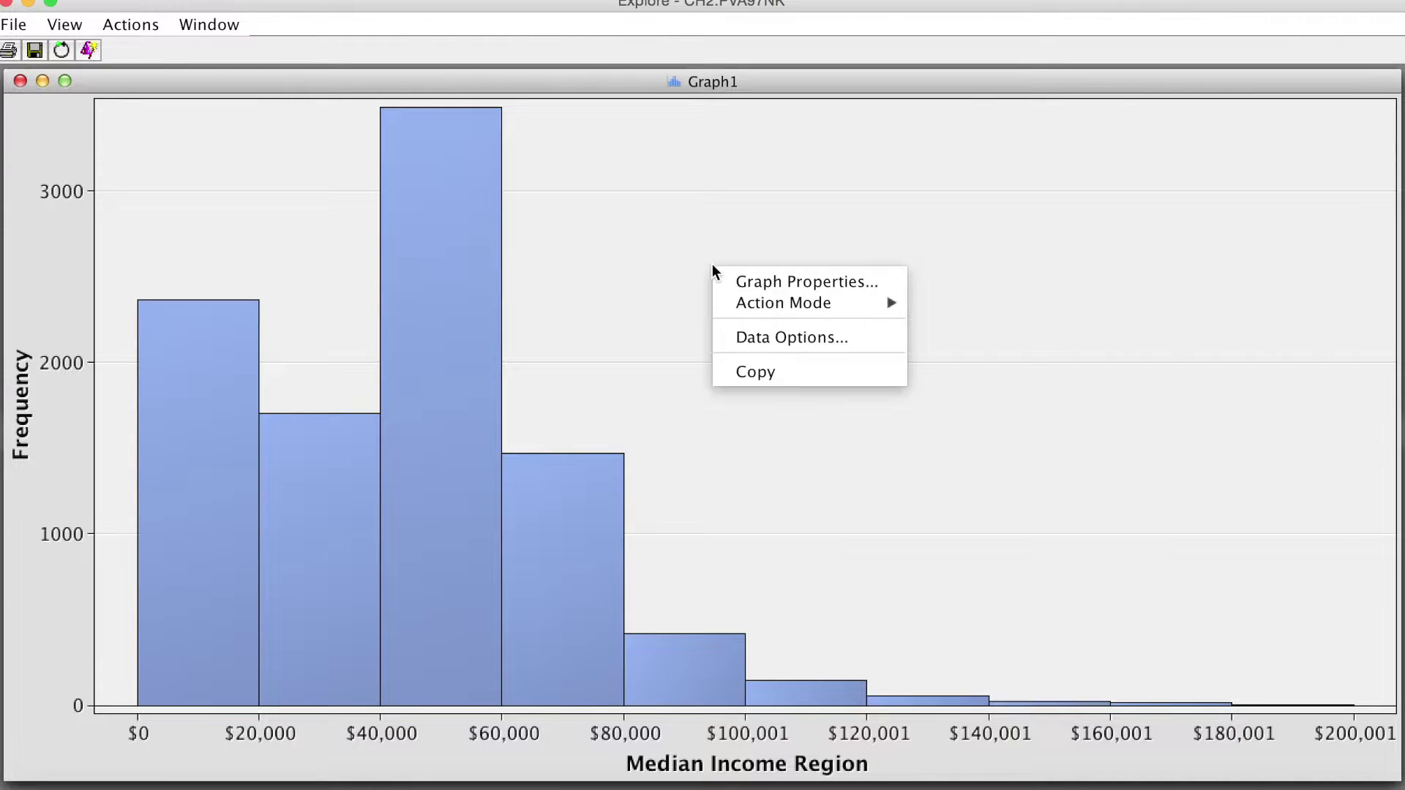
left_click(743, 281)
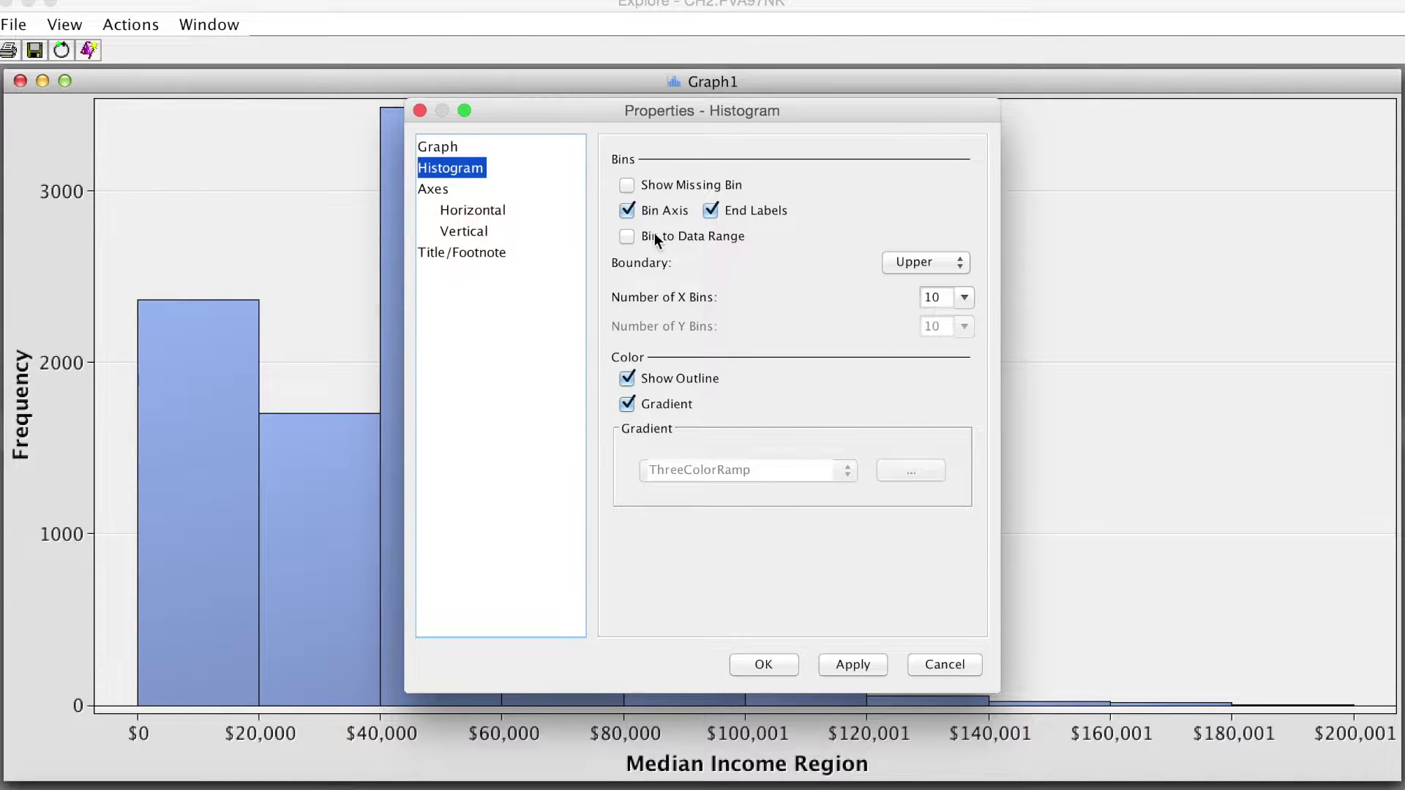
left_click(626, 185)
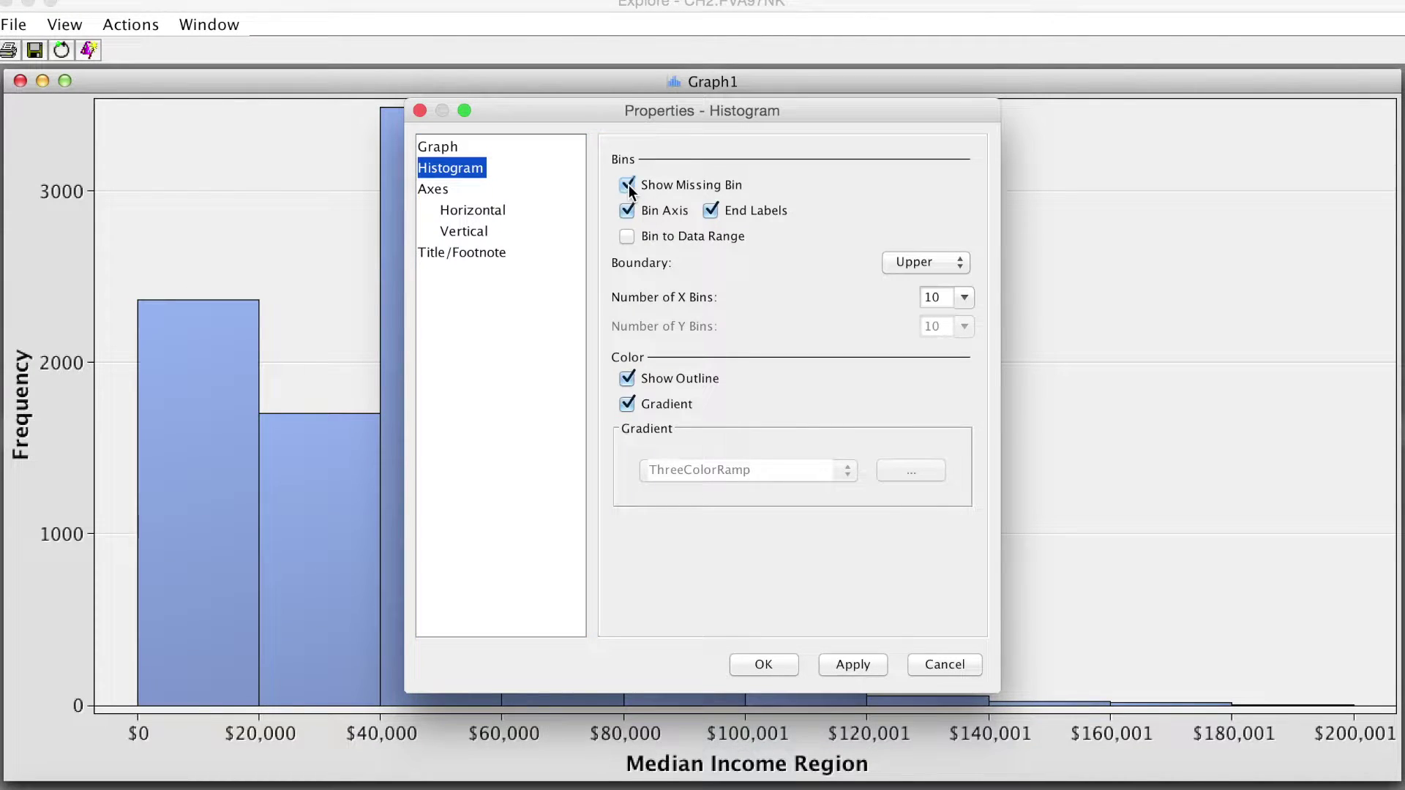
left_click(968, 296)
left_click(942, 399)
left_click(769, 665)
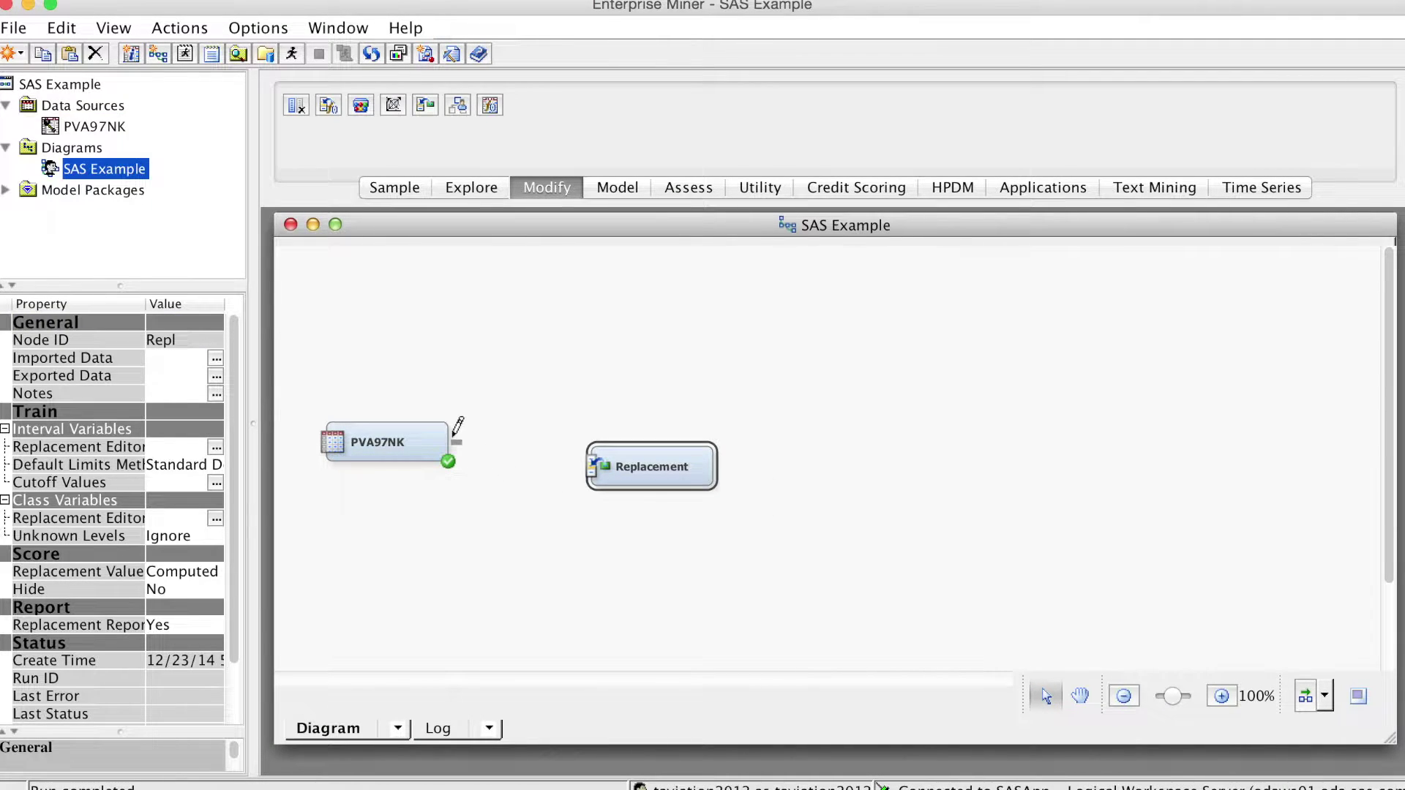
- Connect PVA97NK to Replacement, with Default Limits Method None and Replacement Value Missing
left_click_drag(463, 438, 591, 461)
left_click(215, 465)
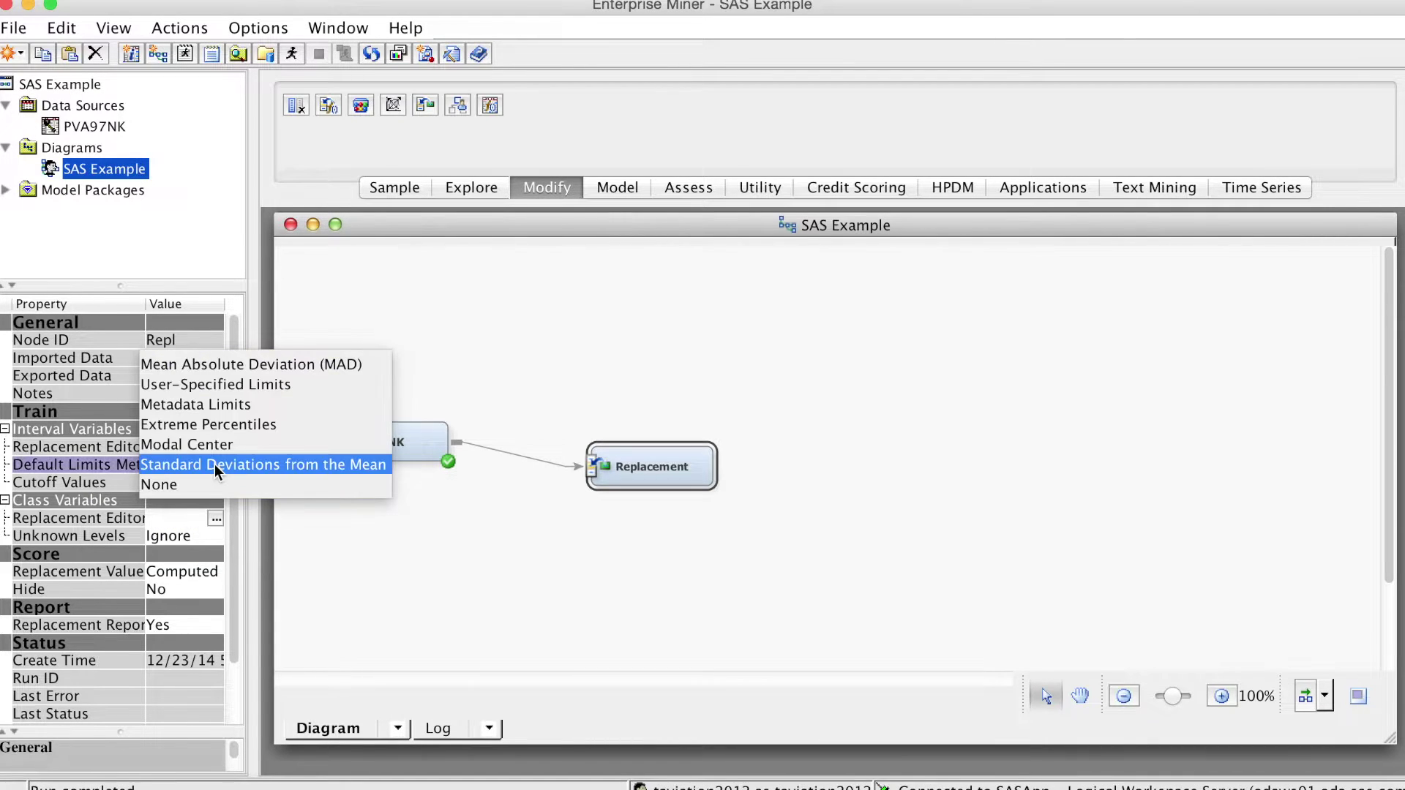
left_click(177, 483)
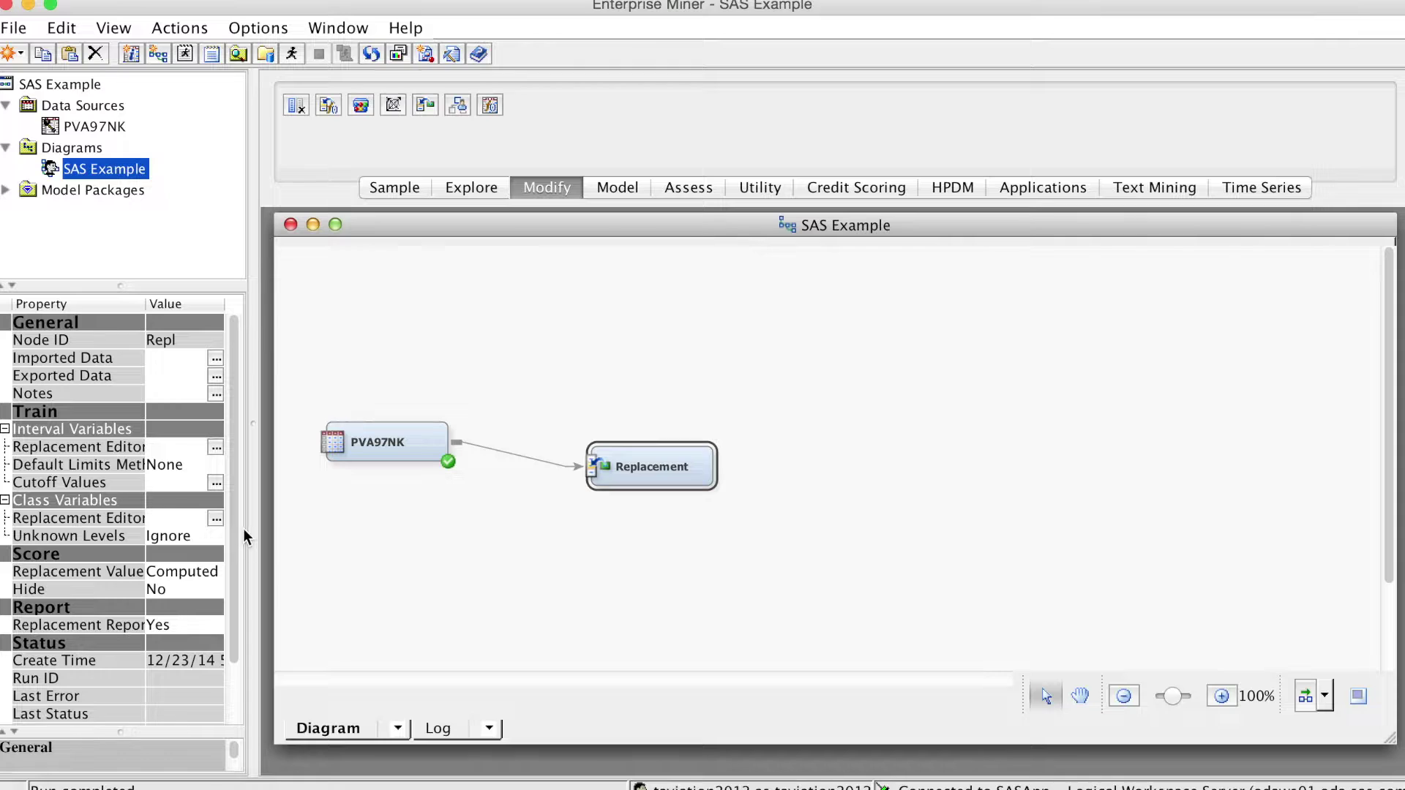
scroll(241, 550, "down", 2)
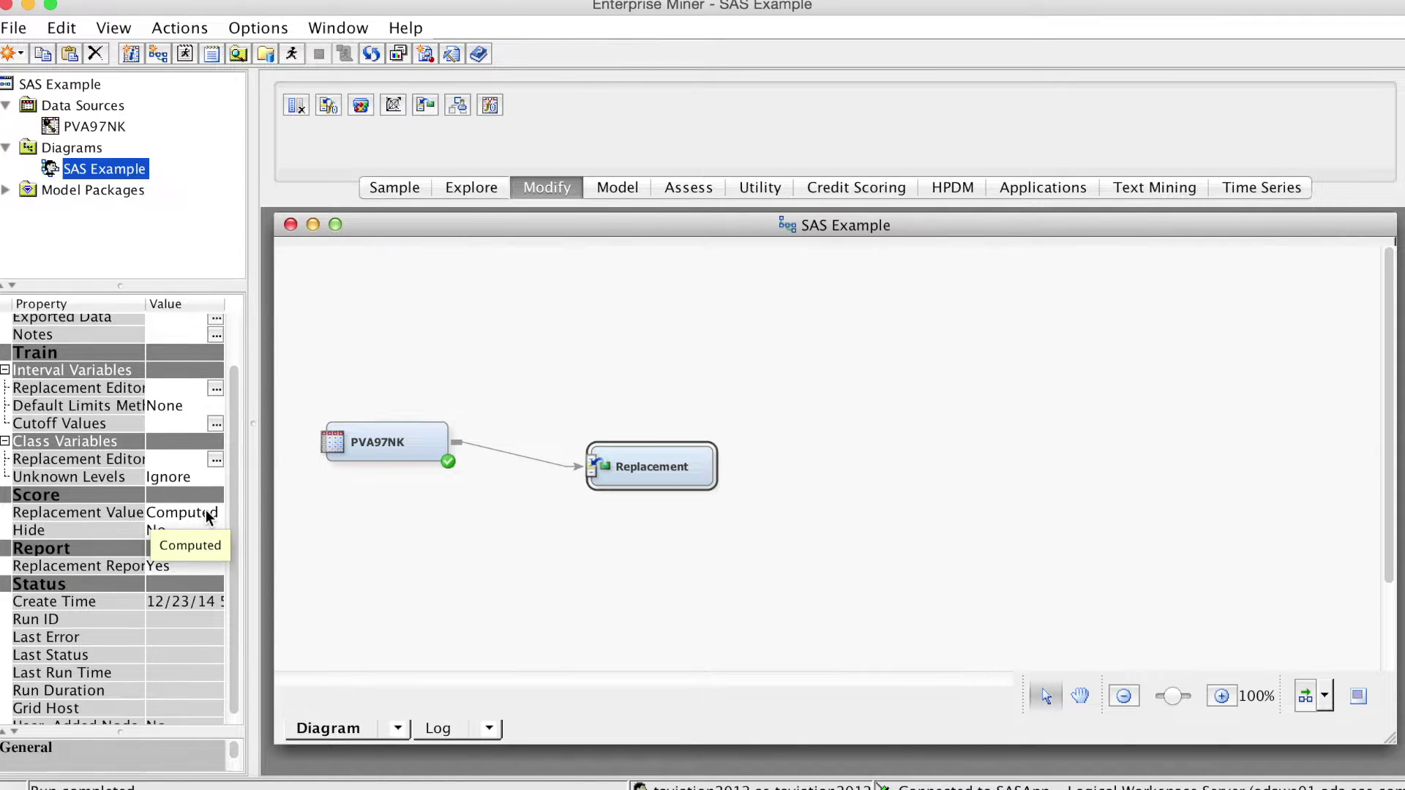
left_click(206, 510)
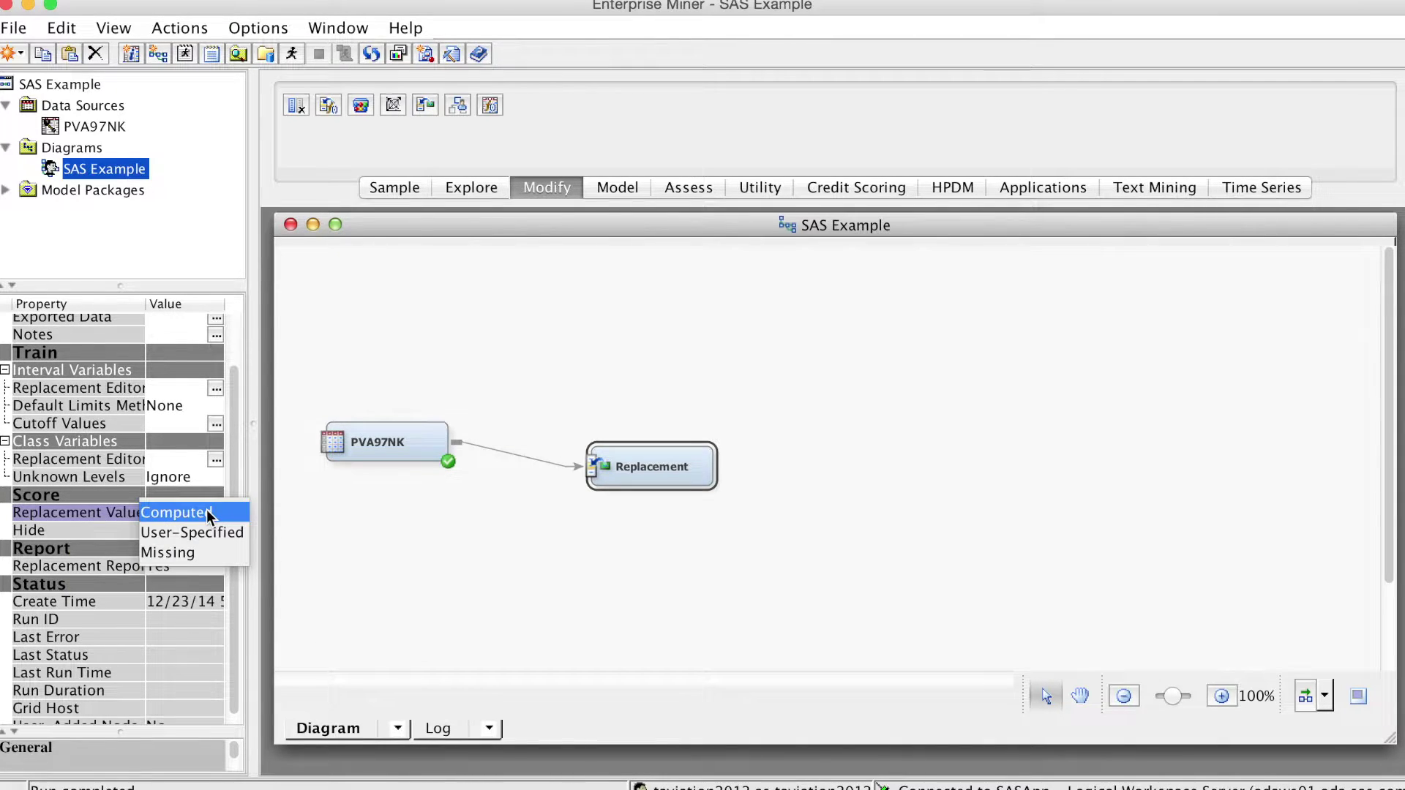
left_click(170, 553)
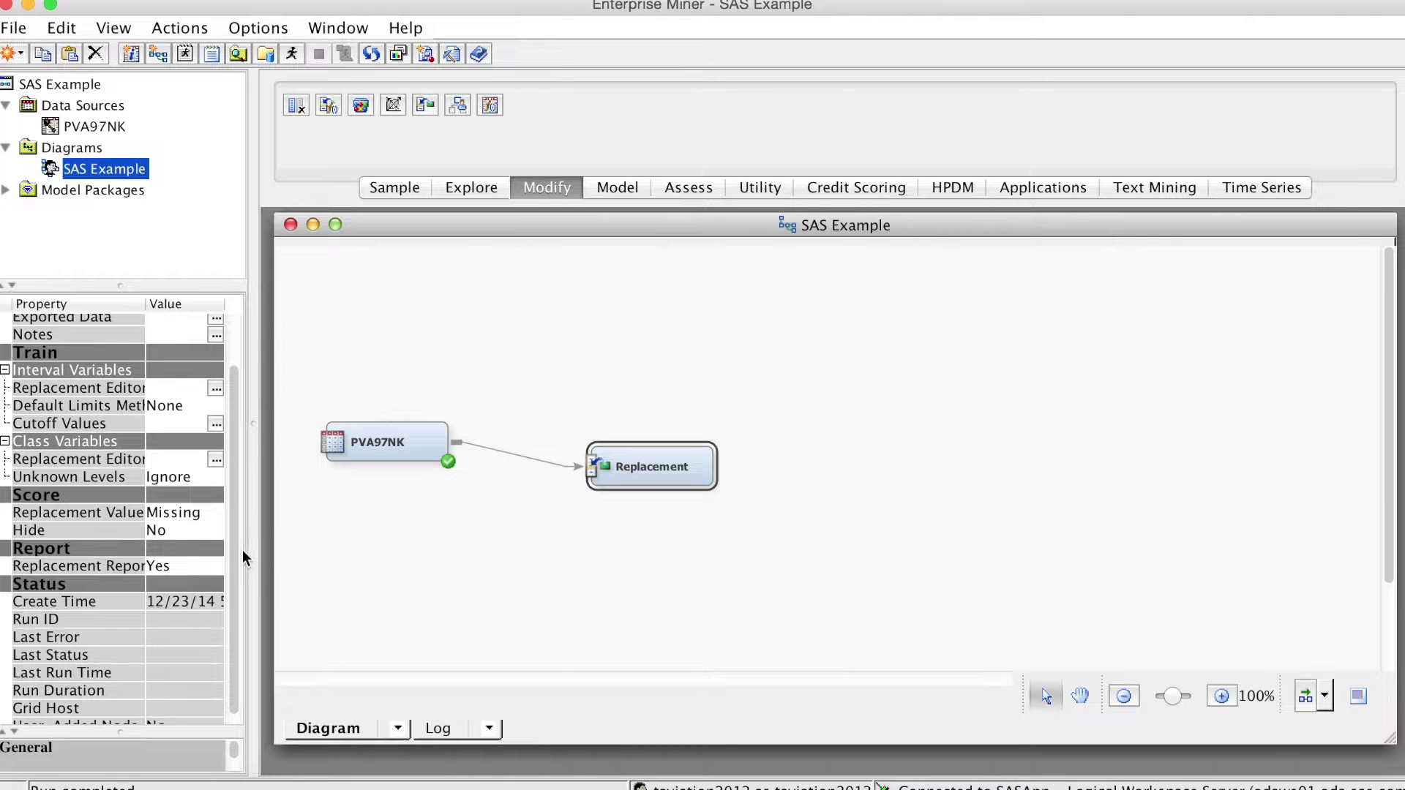
left_click_drag(236, 556, 243, 489)
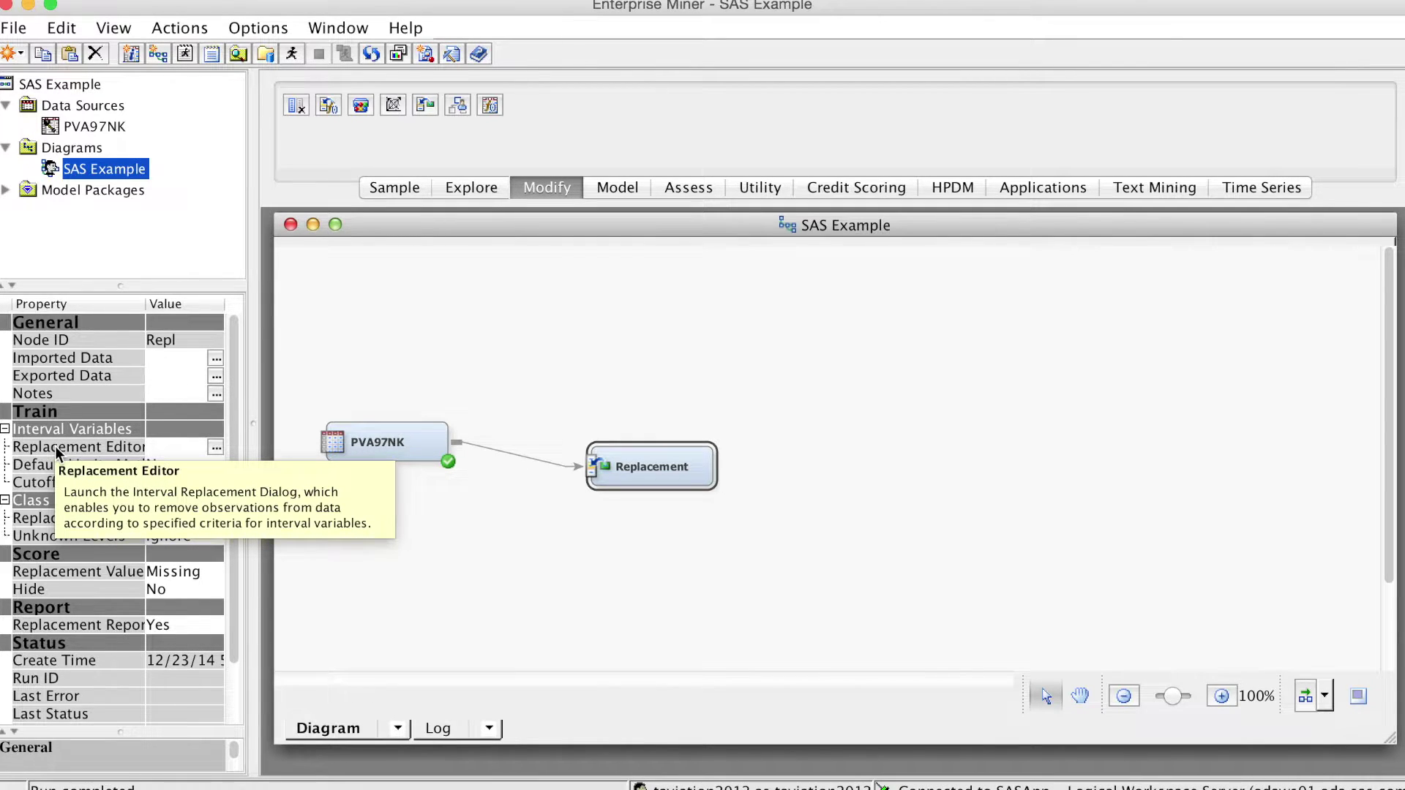
- Show labels and give DemMedIncome a User Specified limit with lower limit 1
left_click(213, 447)
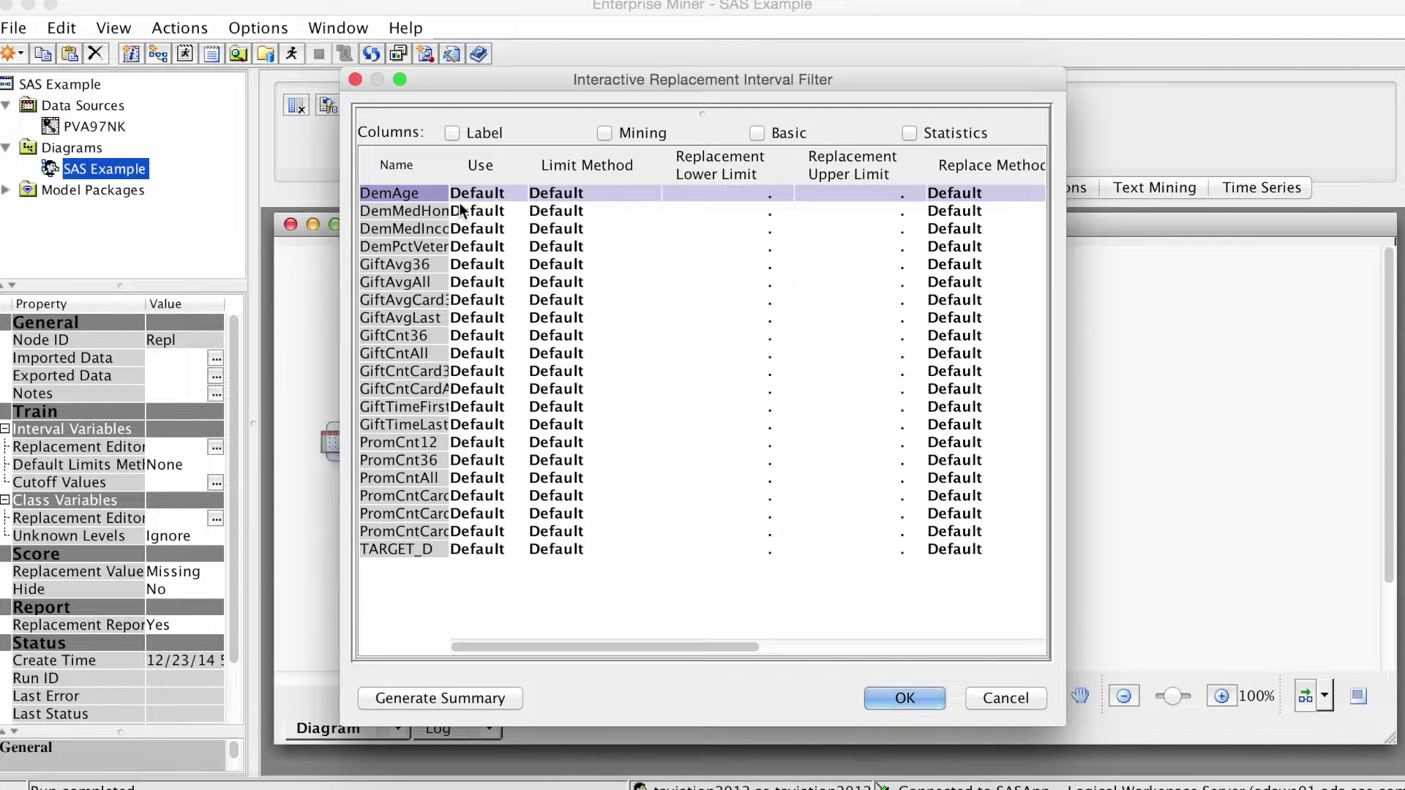
left_click(453, 134)
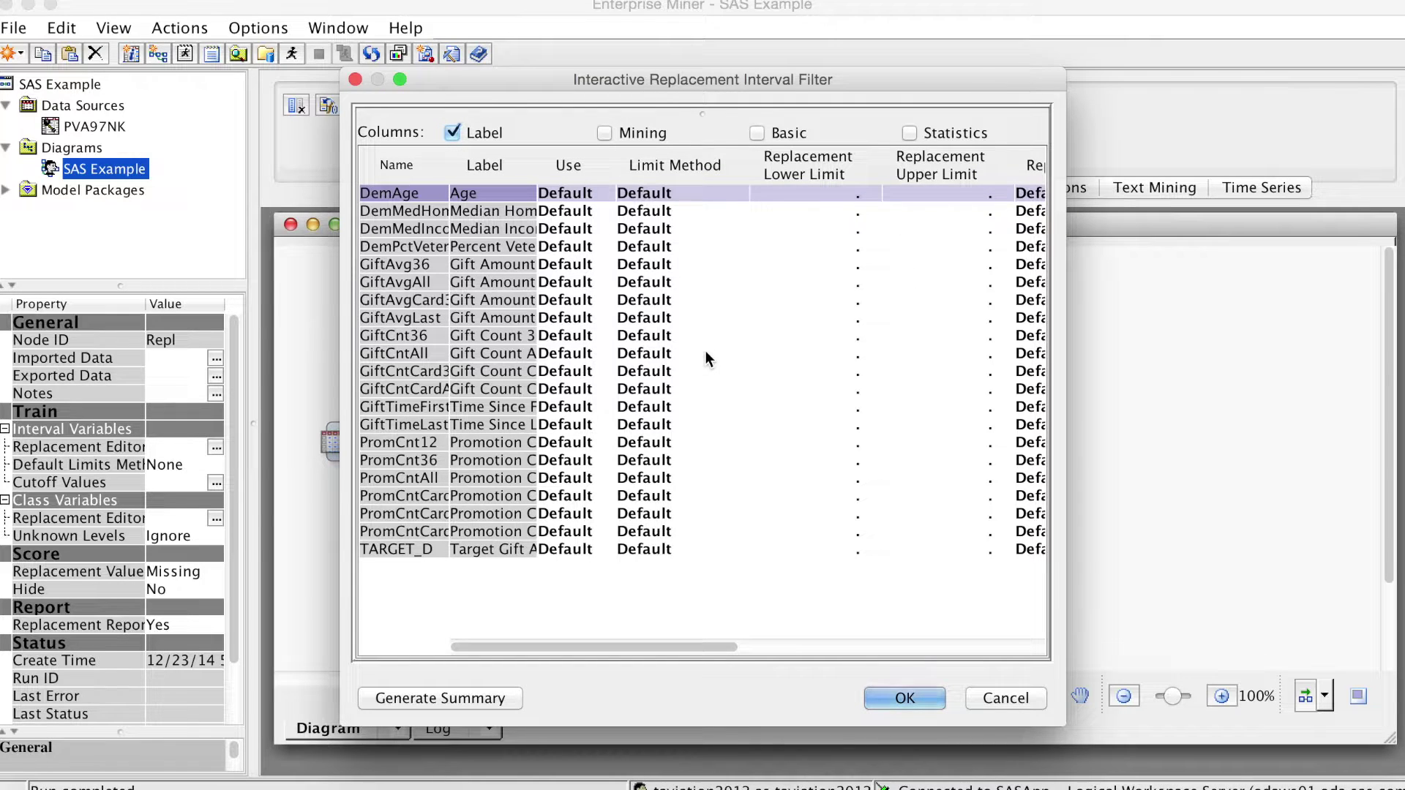
left_click(731, 228)
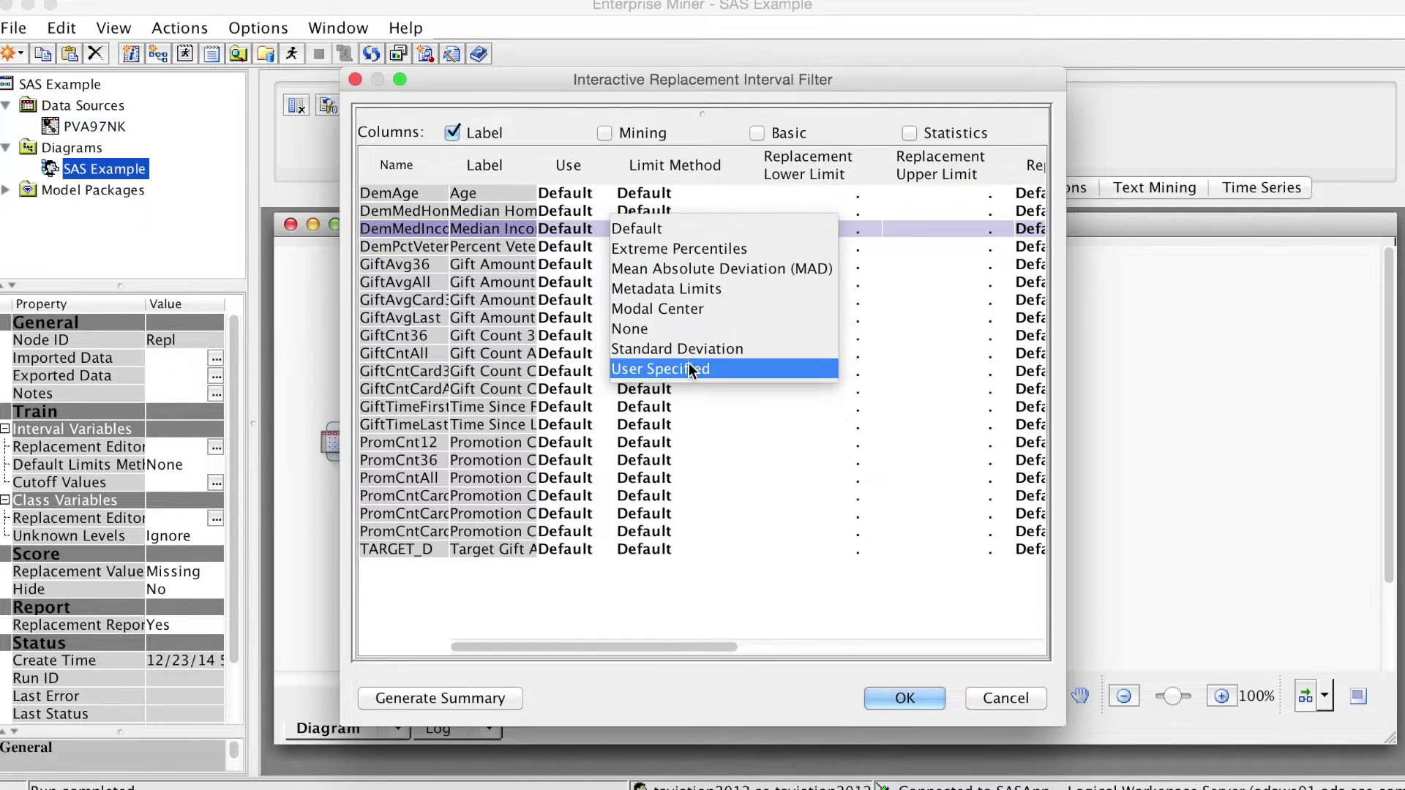
left_click(689, 369)
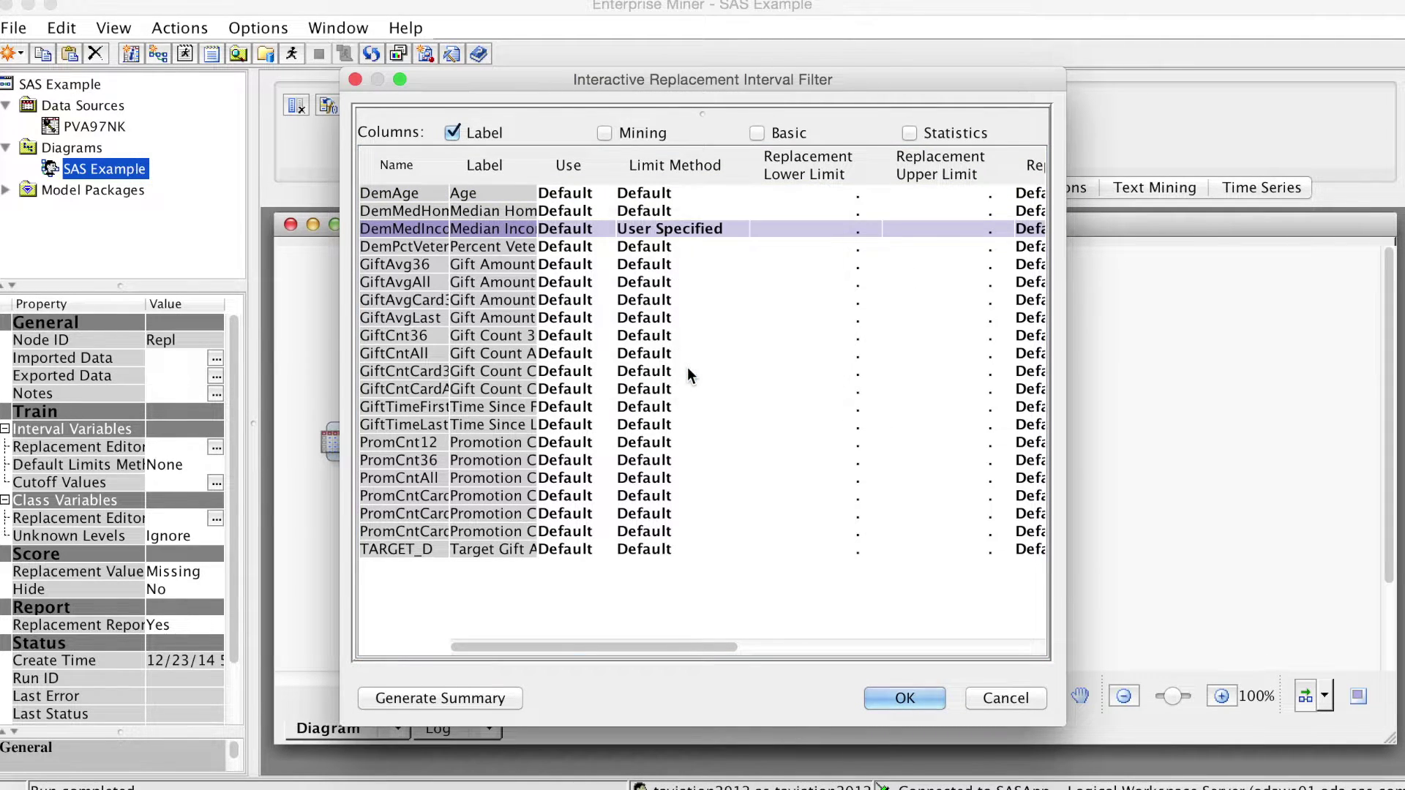
left_click(829, 231)
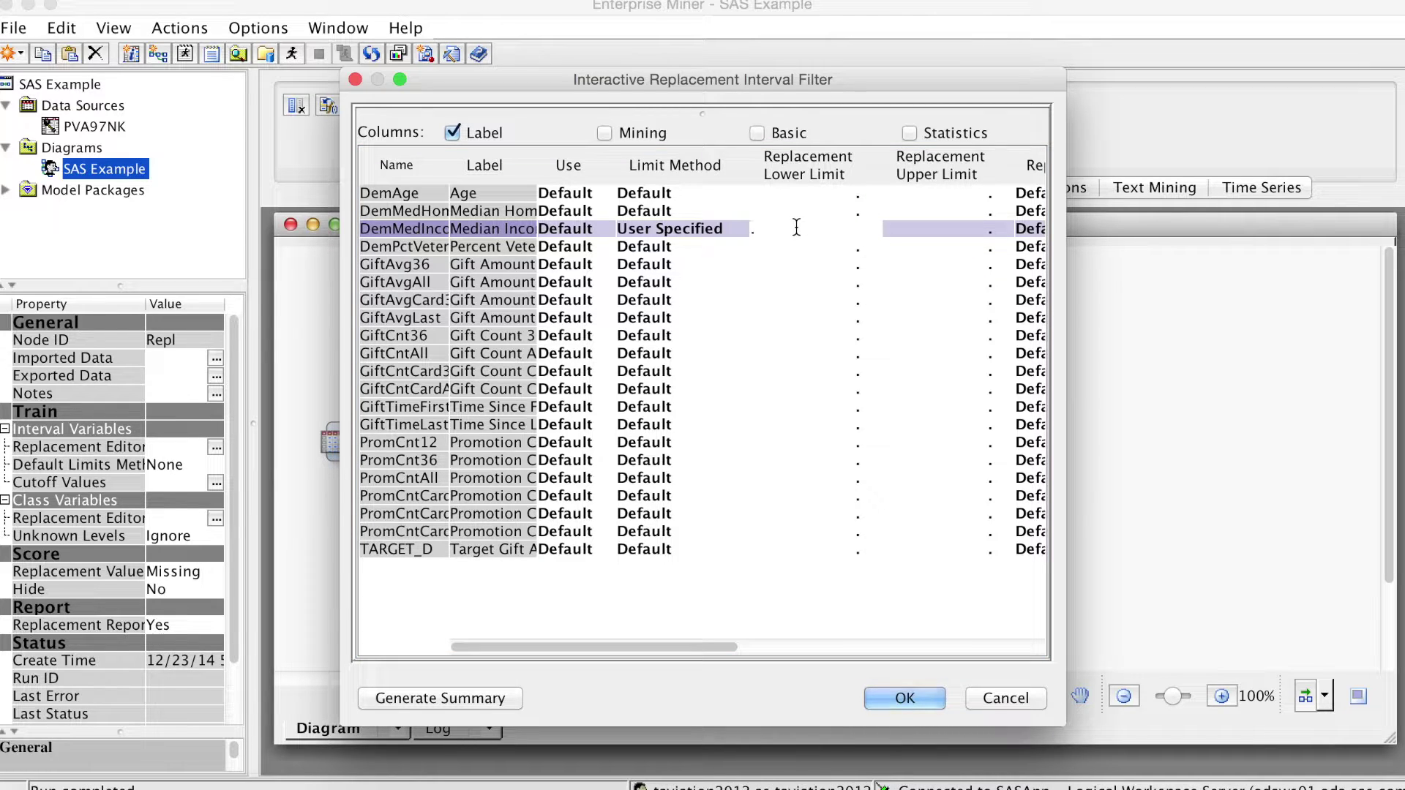
type("1")
key("Return")
- Run the path through the Replacement node, confirming the run
right_click(688, 472)
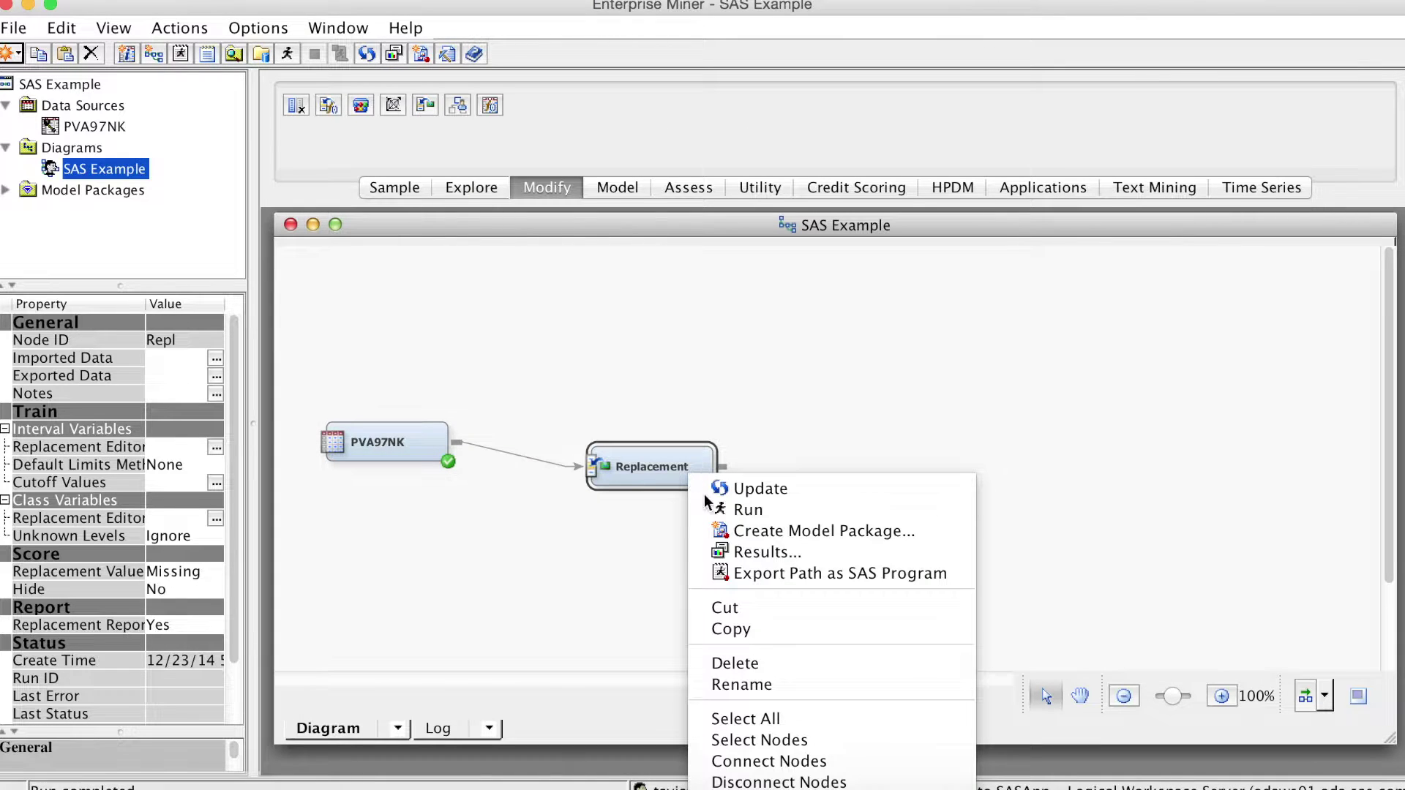
left_click(730, 511)
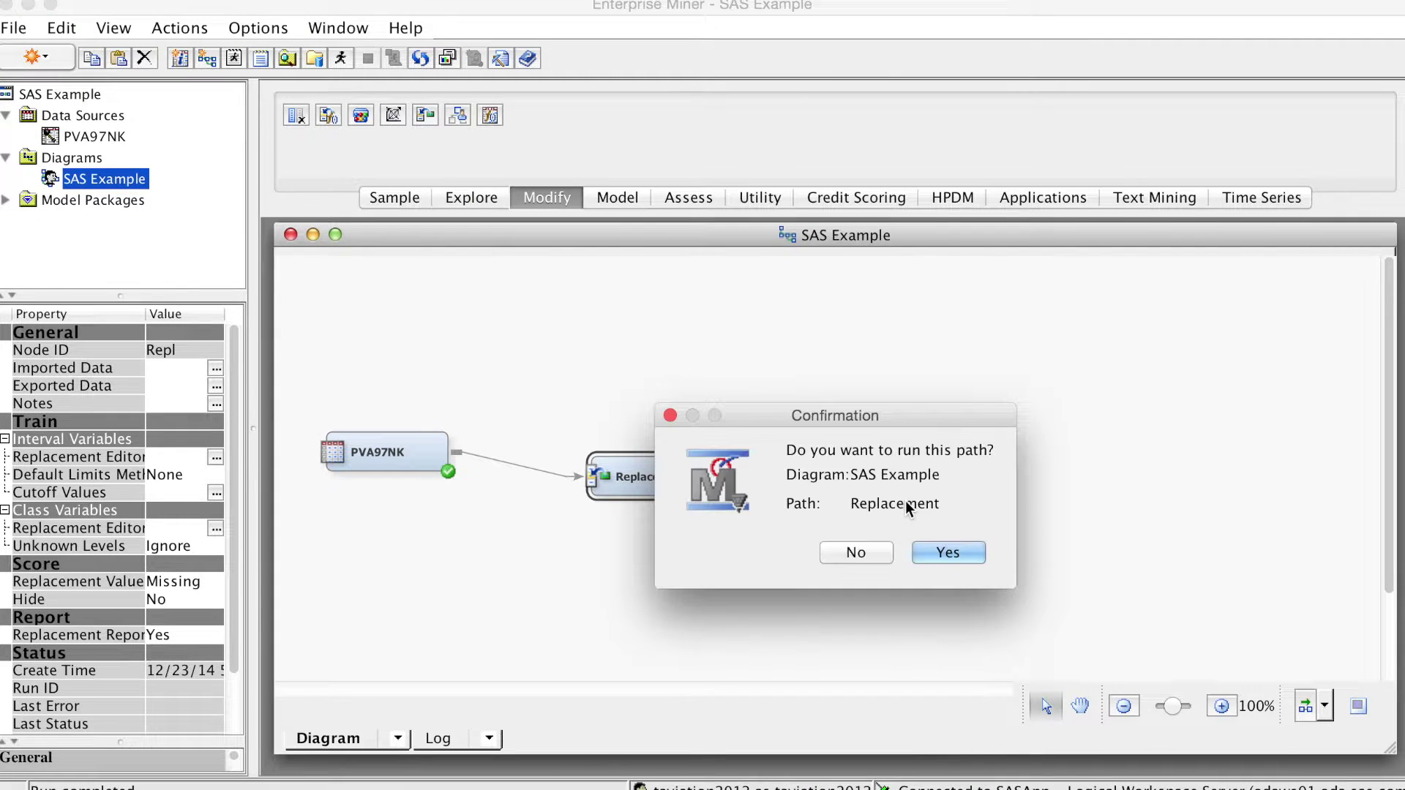
left_click(924, 555)
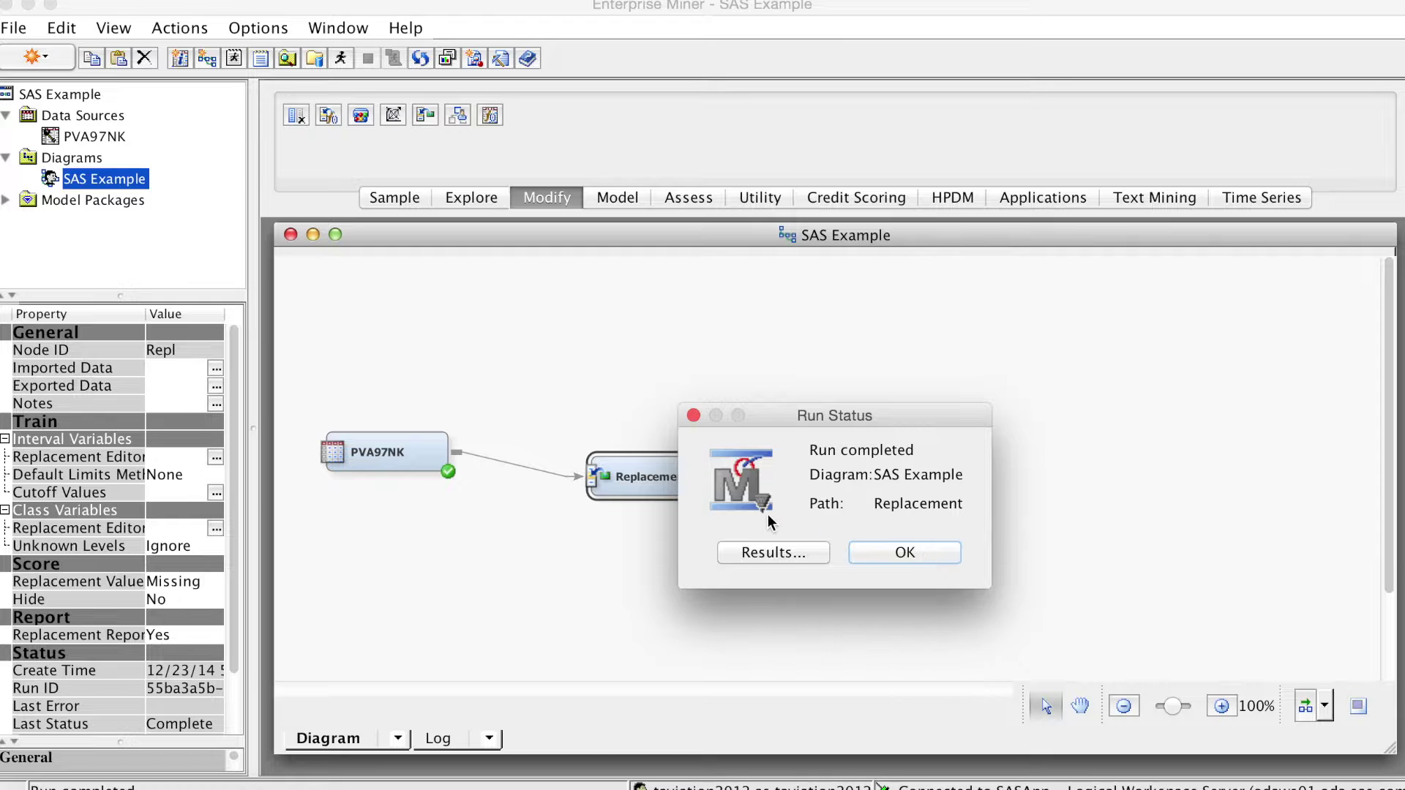
- Open the Replacement run results, review the output, and close them
left_click(787, 555)
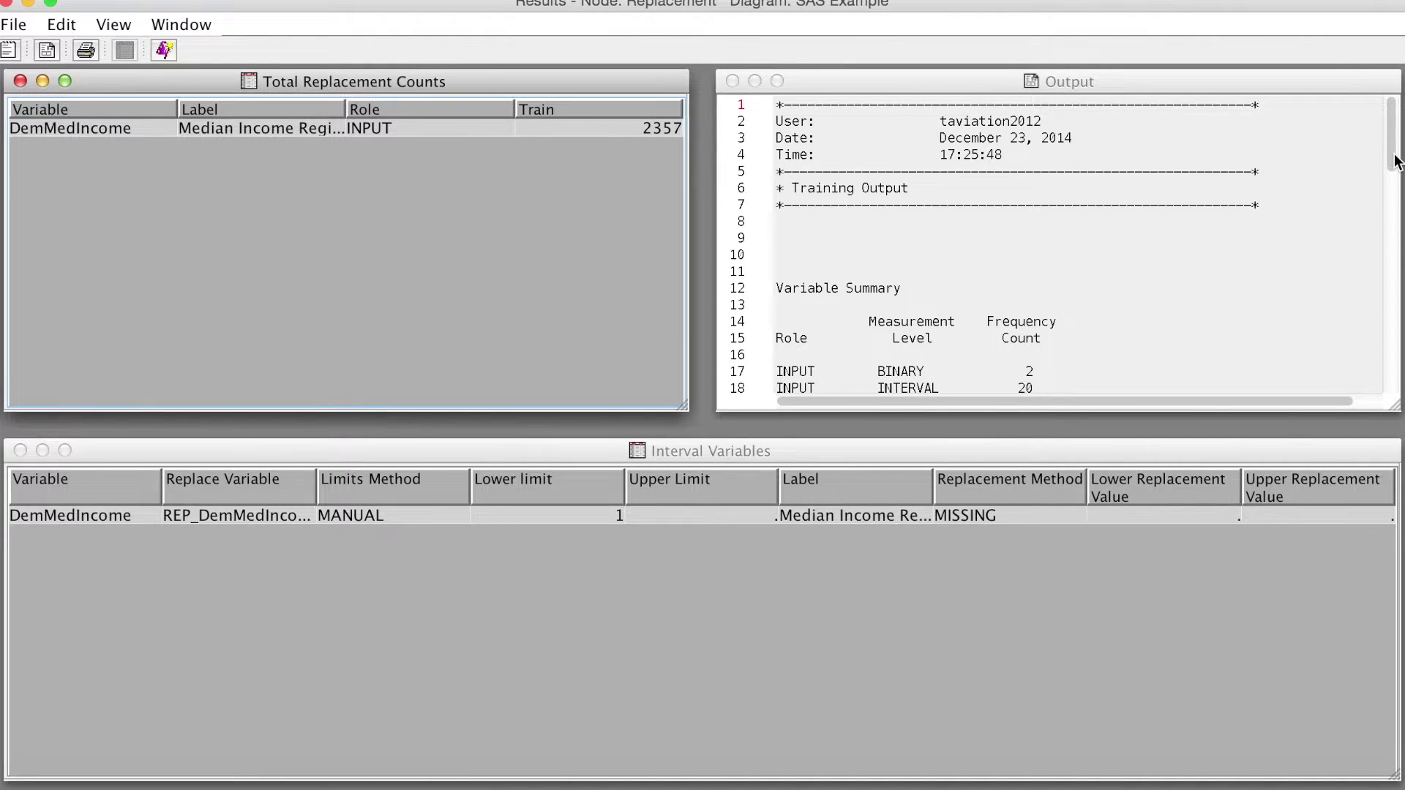
left_click_drag(1394, 174, 1400, 398)
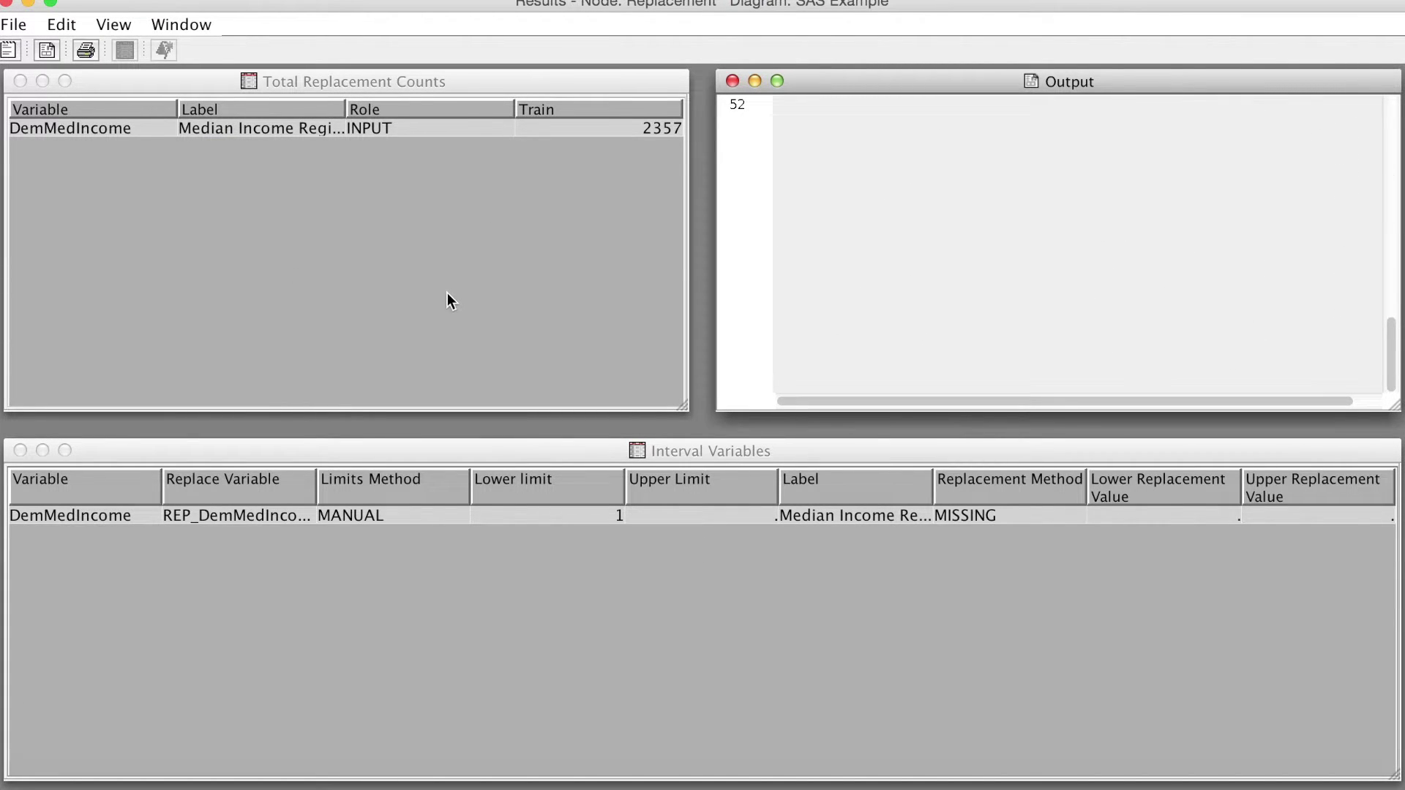
key("super+w")
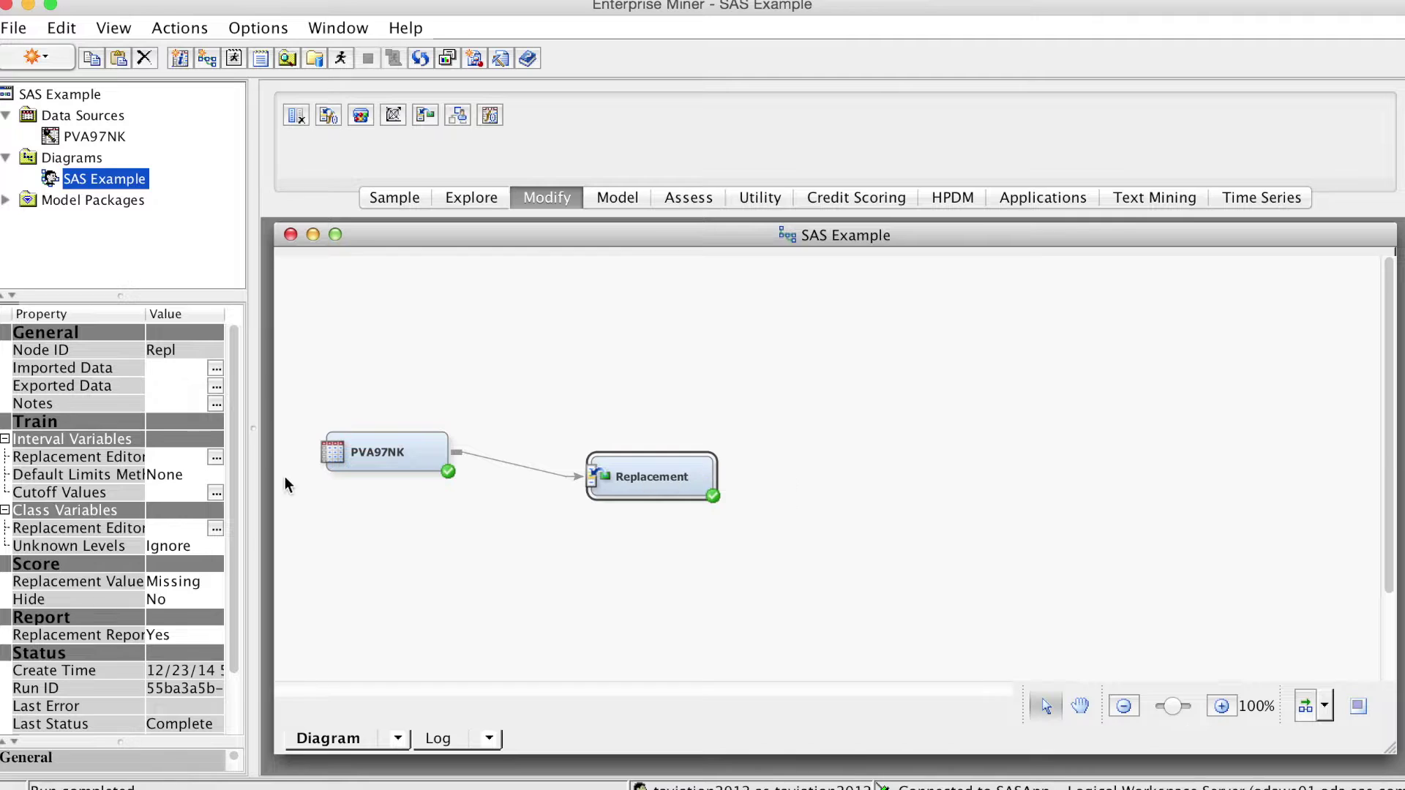
- Explore the Replacement node's exported TRAIN data set
left_click(217, 385)
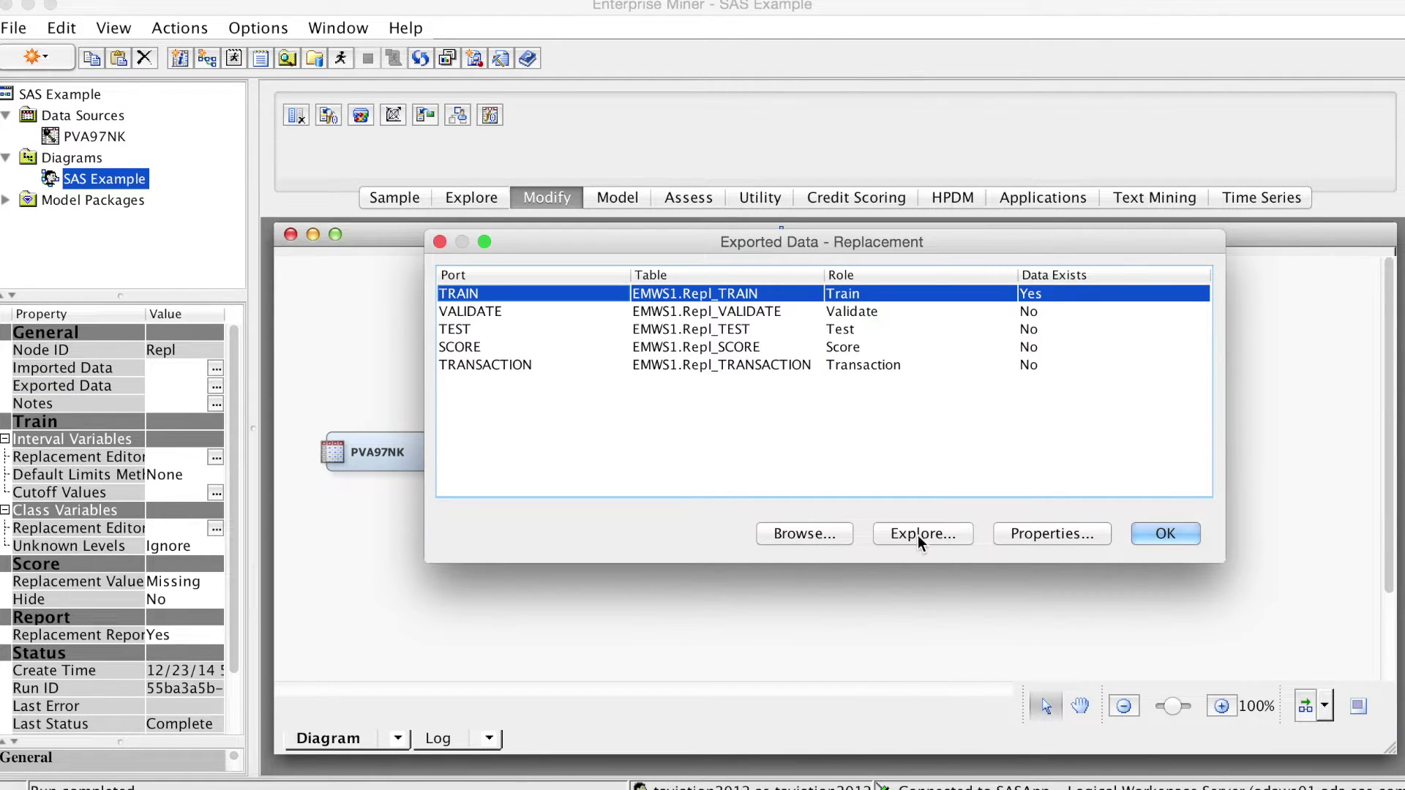
left_click(918, 535)
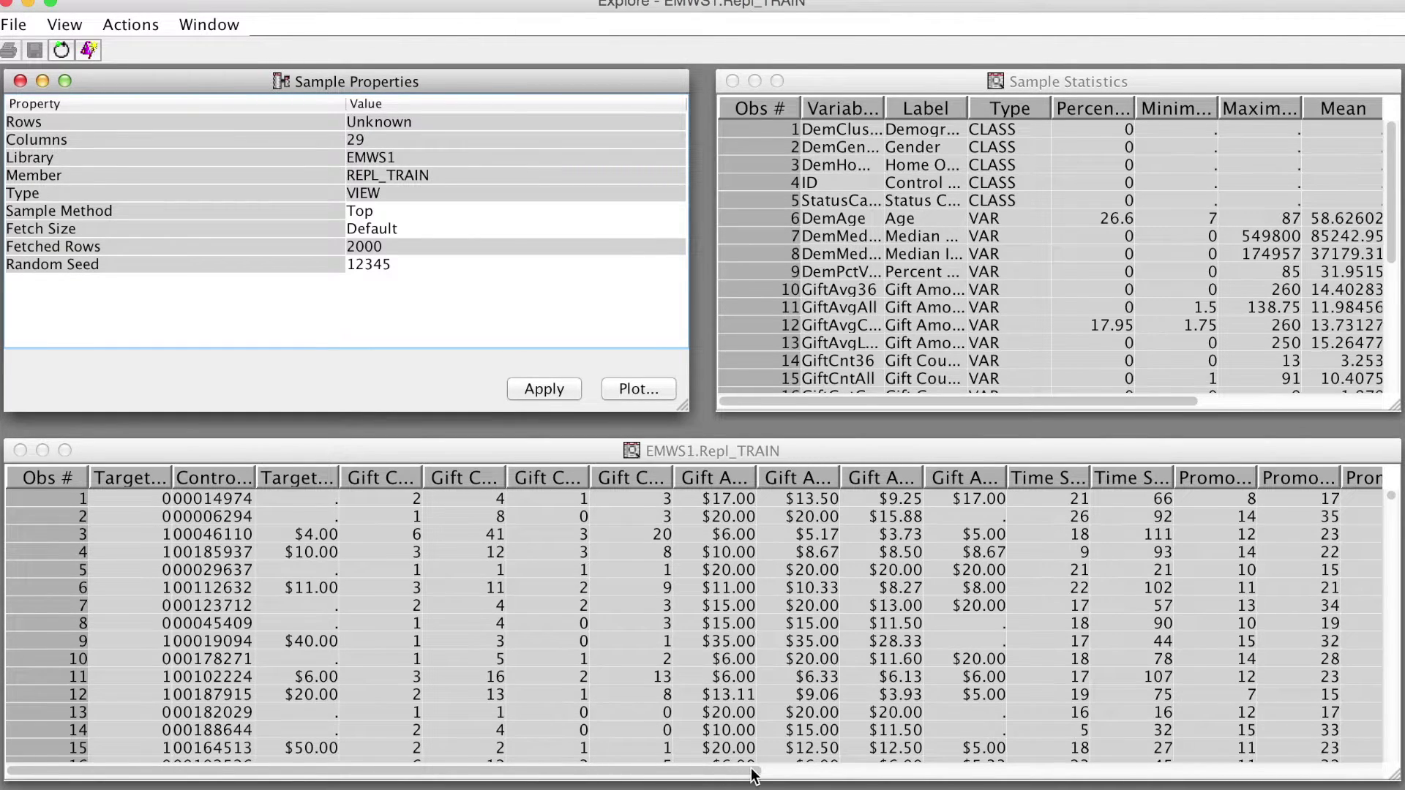
left_click_drag(722, 777, 1388, 781)
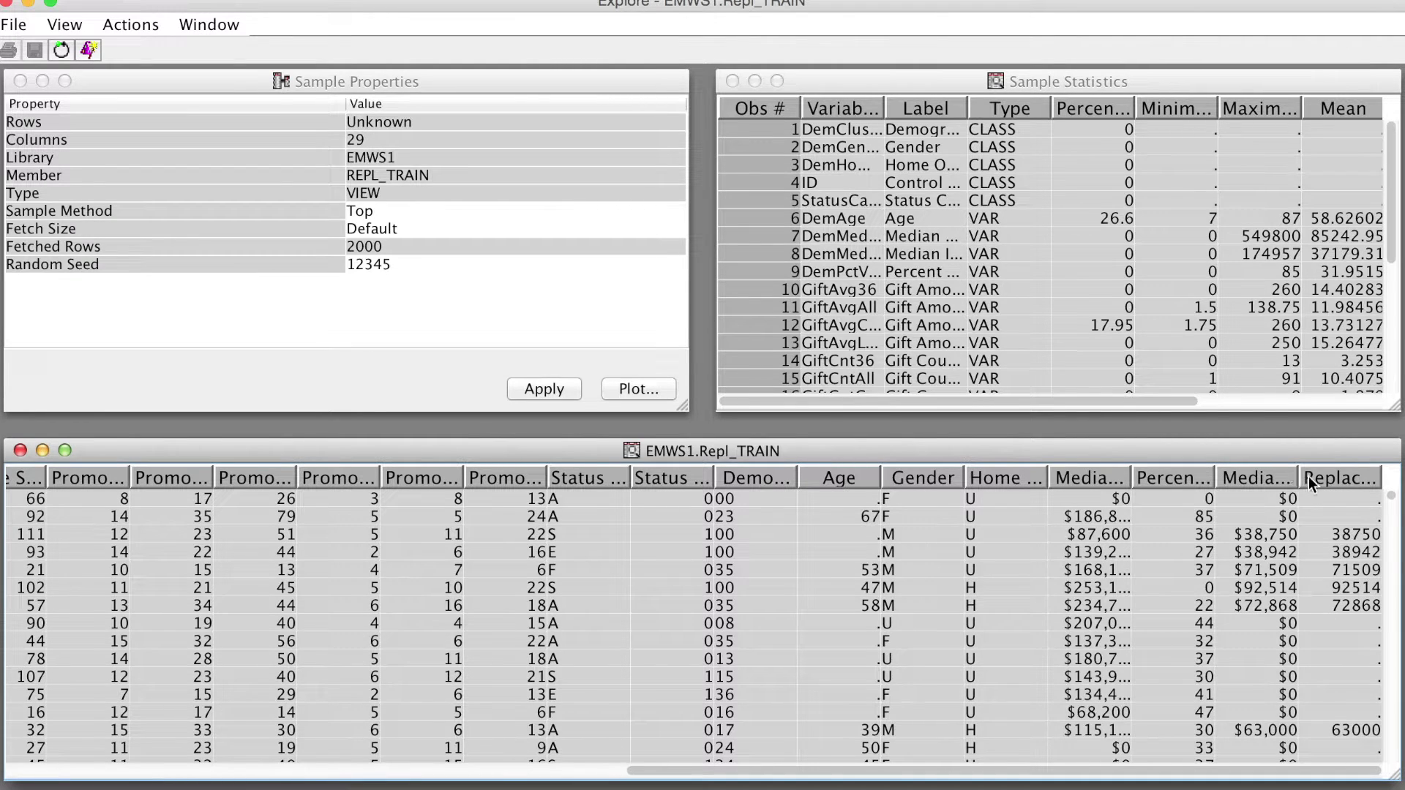
- Narrow a median income column and sort rows ascending by replaced income
left_click_drag(1299, 478, 1278, 475)
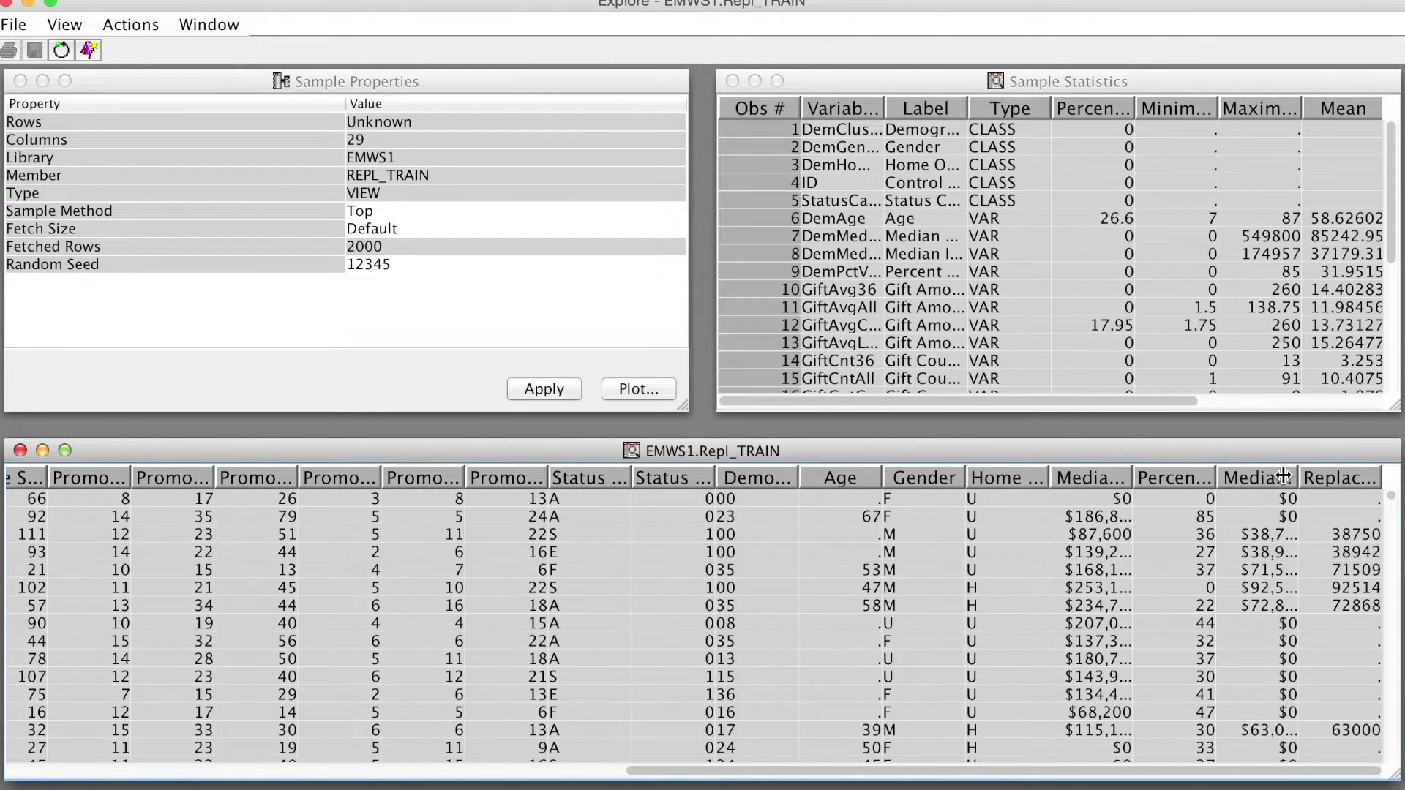
left_click(1340, 477)
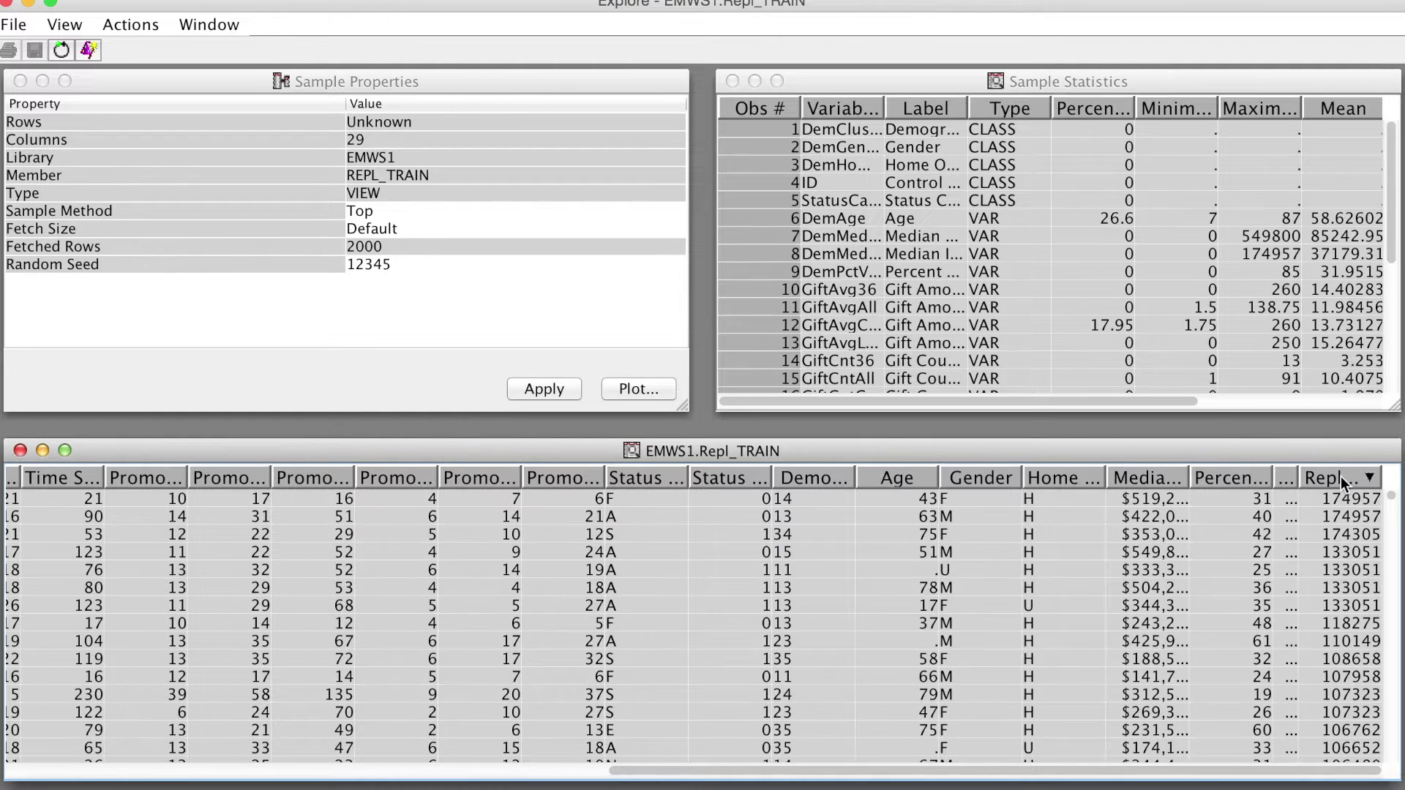
left_click(1342, 477)
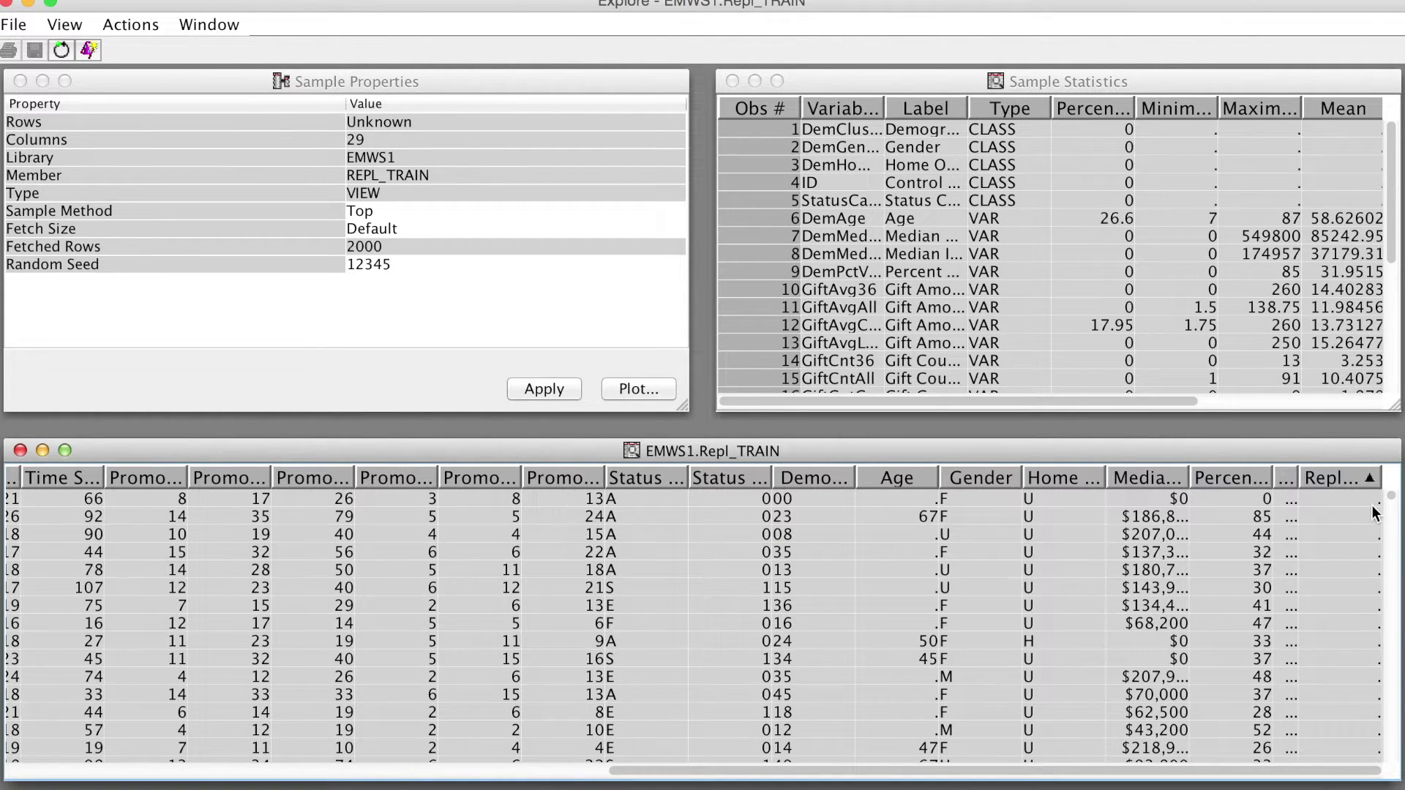
- Page down through the EMWS1.Repl_TRAIN rows with the scrollbar
left_click(1392, 591)
left_click(1393, 591)
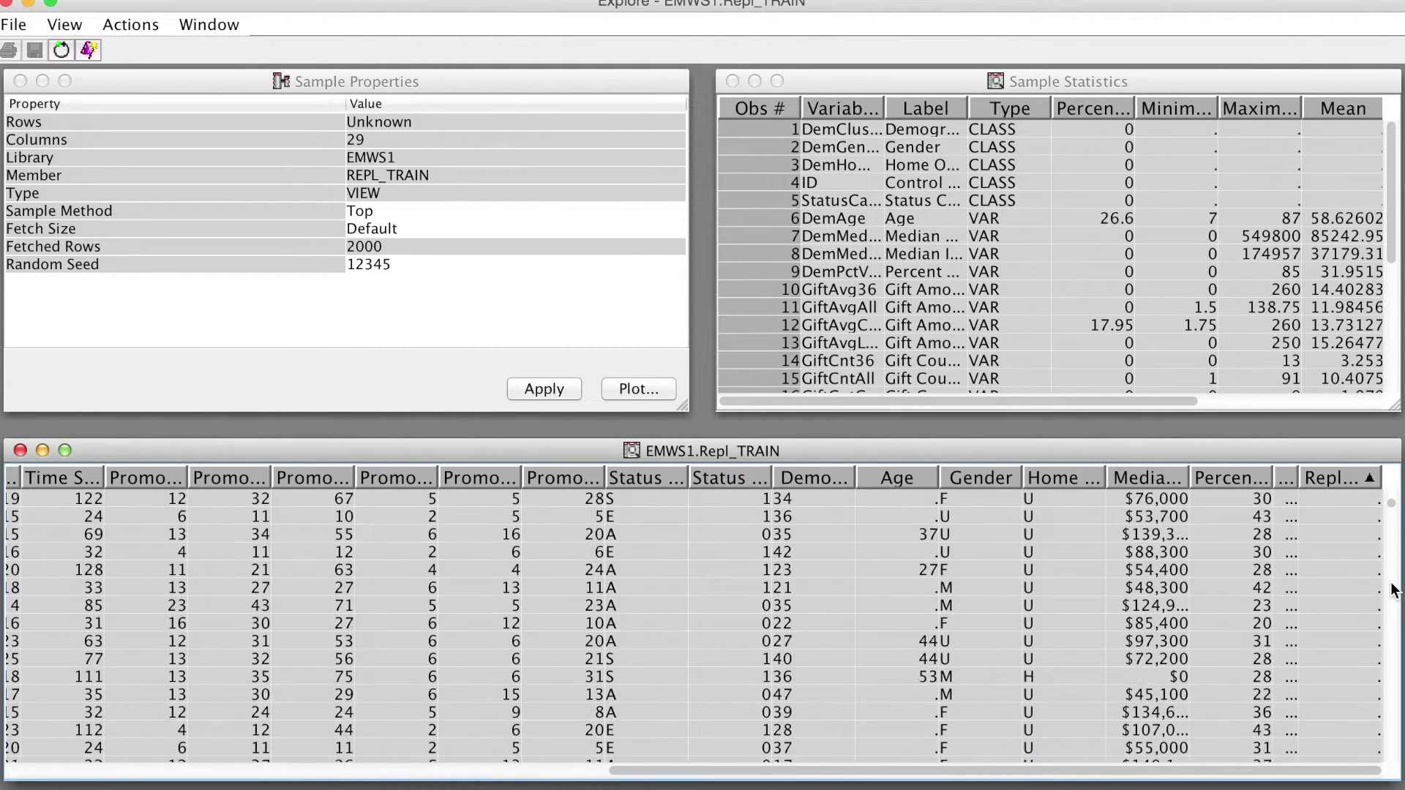
left_click(1392, 591)
left_click(1391, 591)
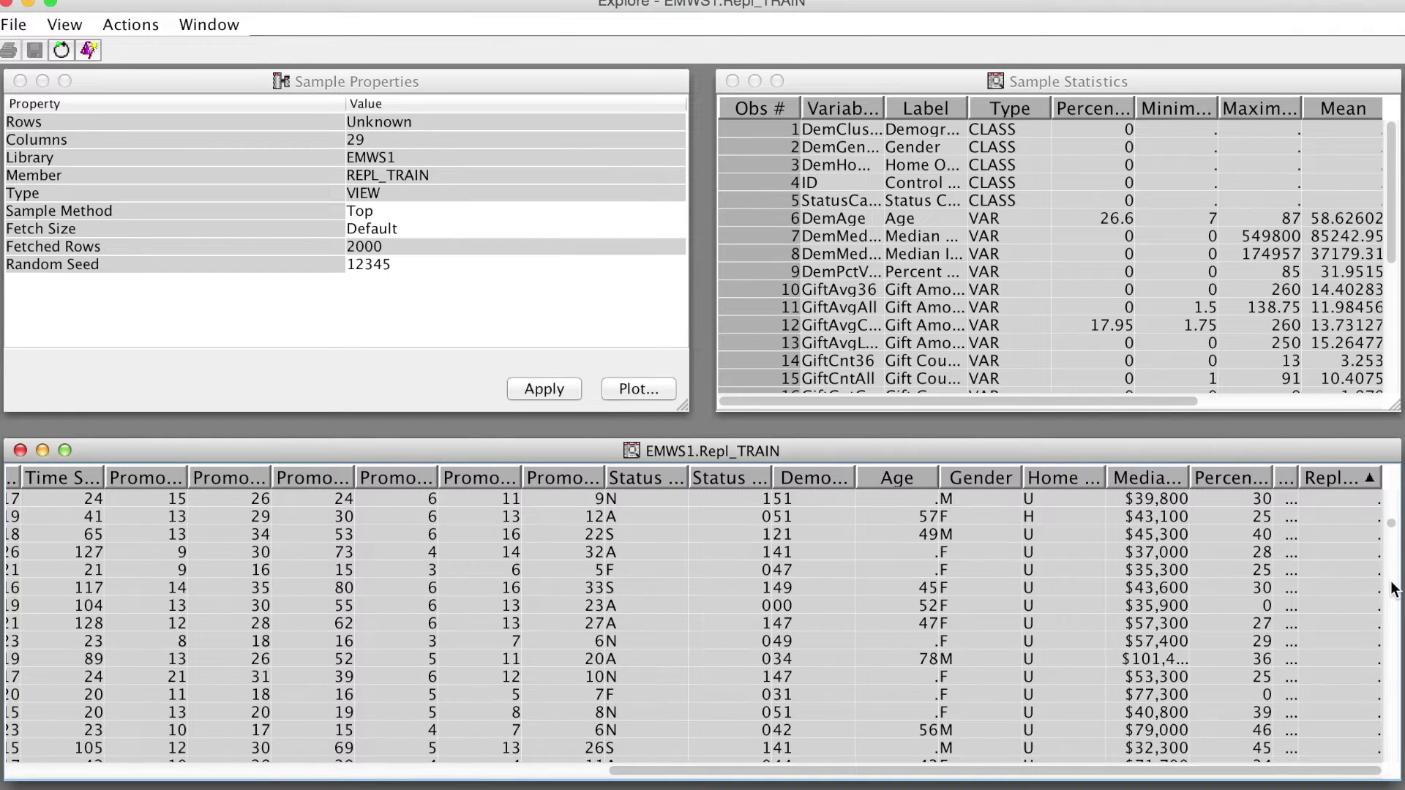
left_click(1392, 591)
left_click(1395, 590)
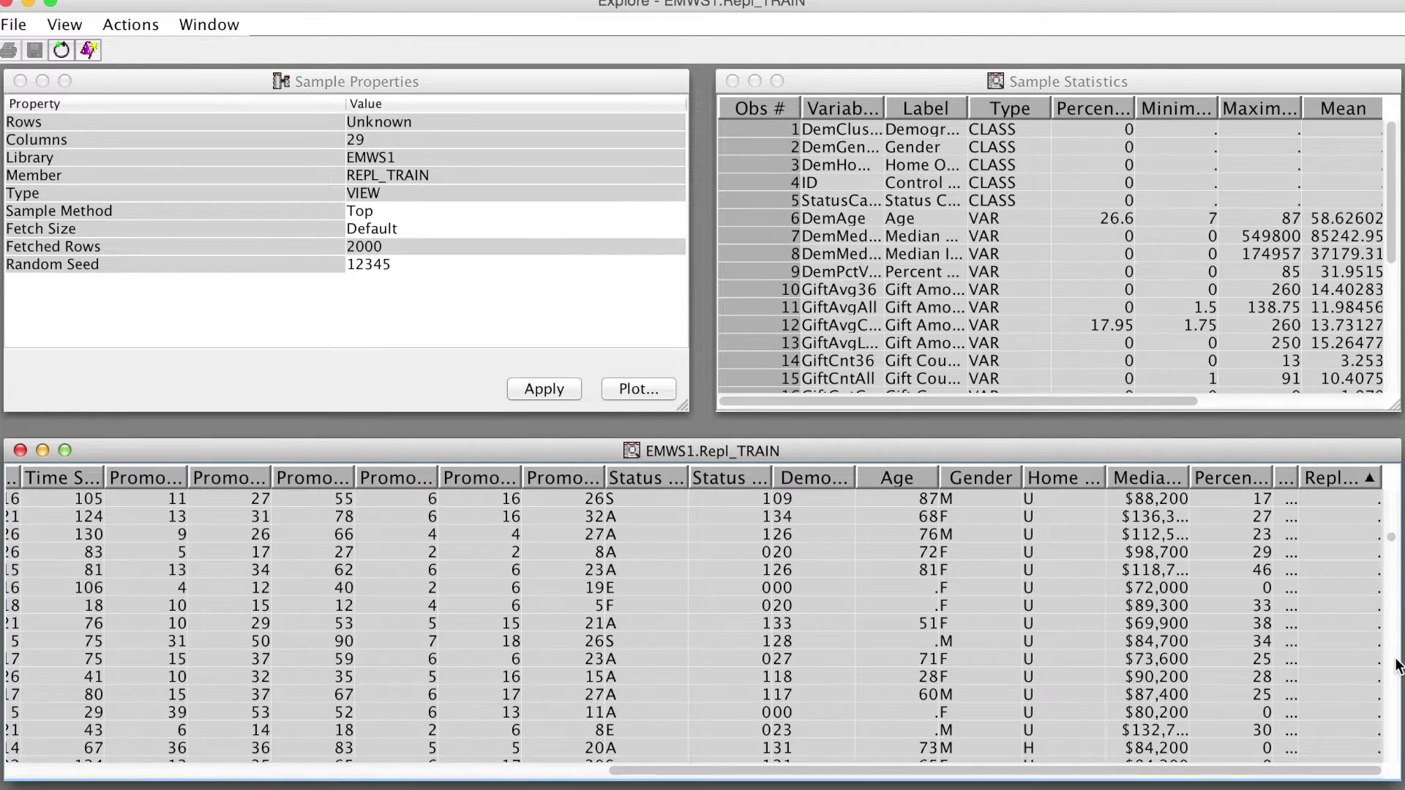
left_click(1396, 665)
left_click(1398, 665)
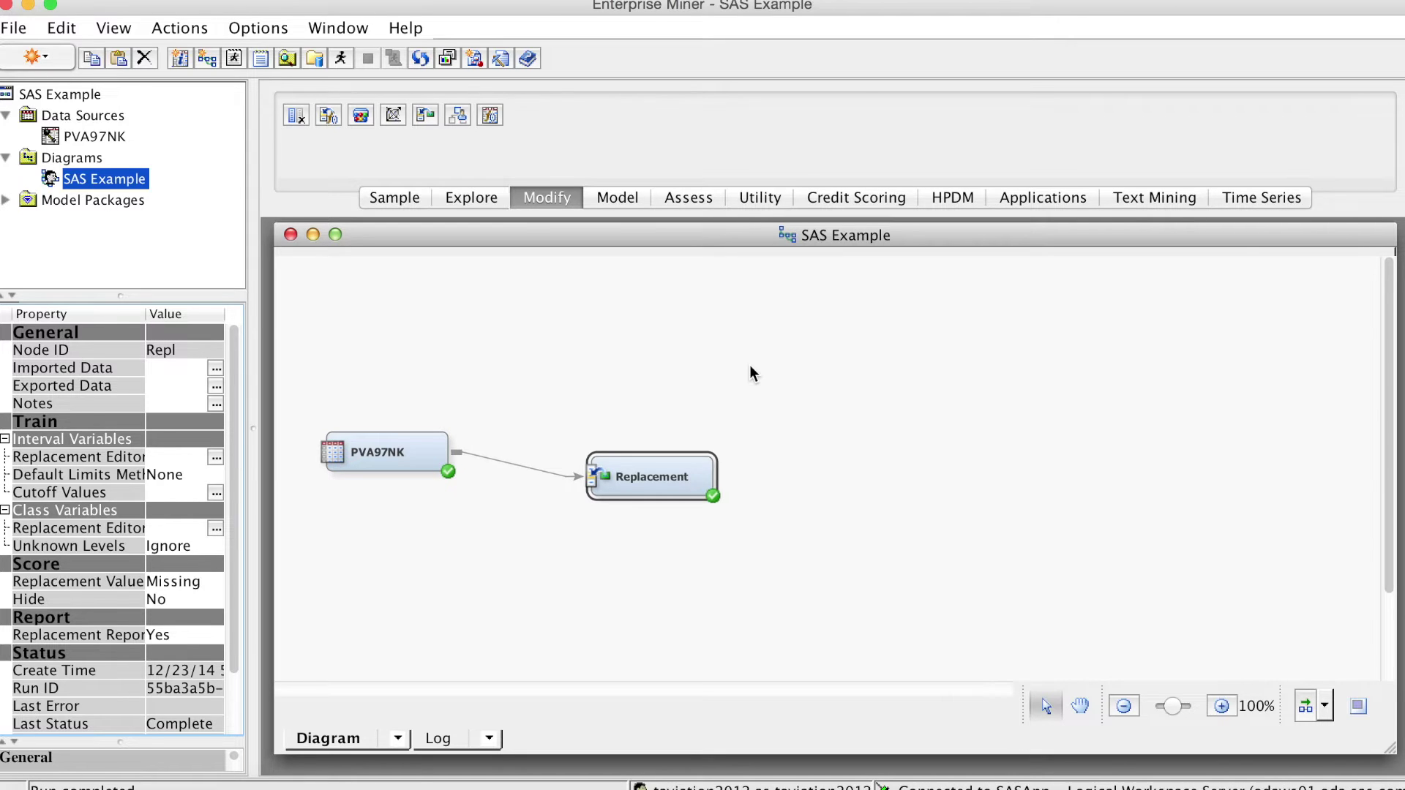
- Place an Impute node right of Replacement and connect Replacement's output to it
left_click_drag(329, 114, 415, 216)
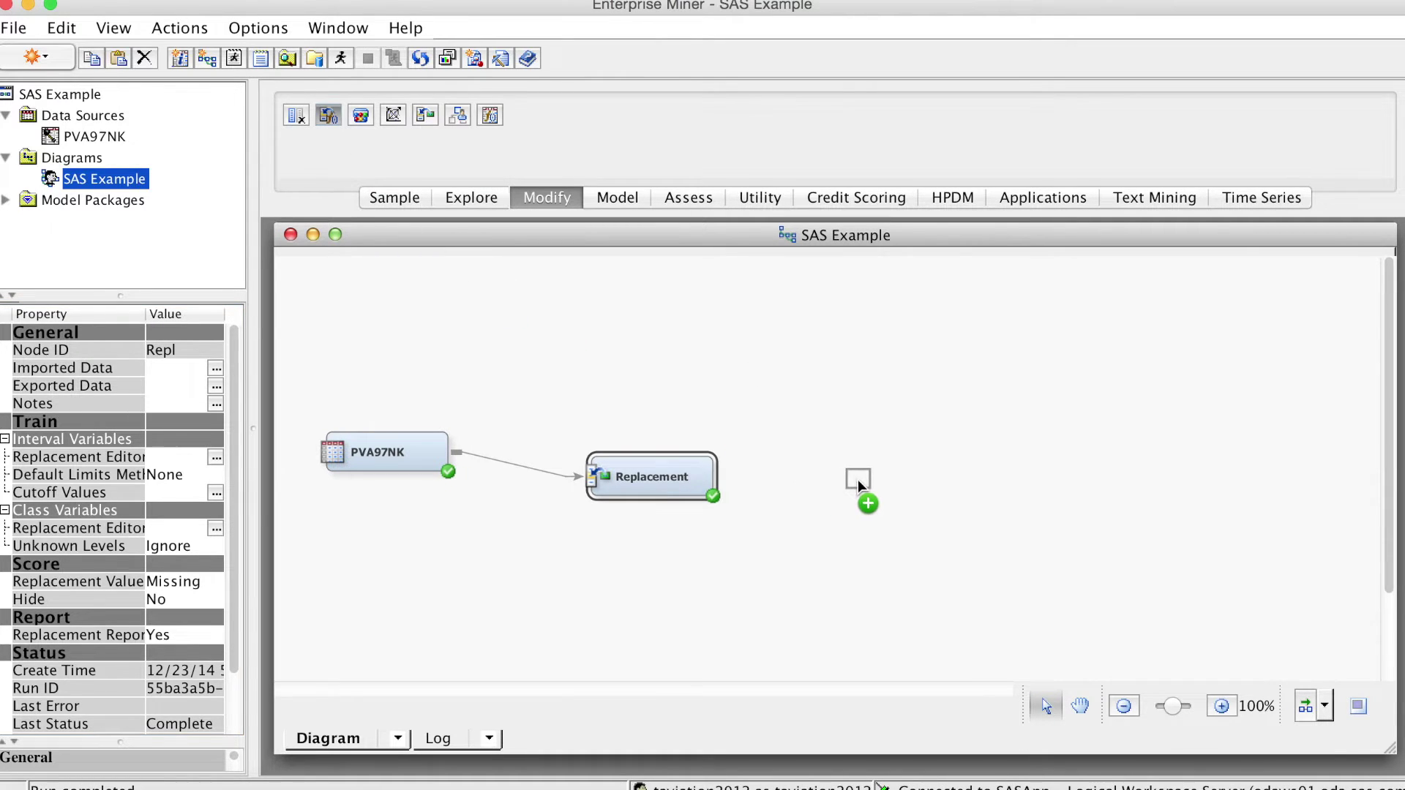
left_click_drag(950, 463, 951, 463)
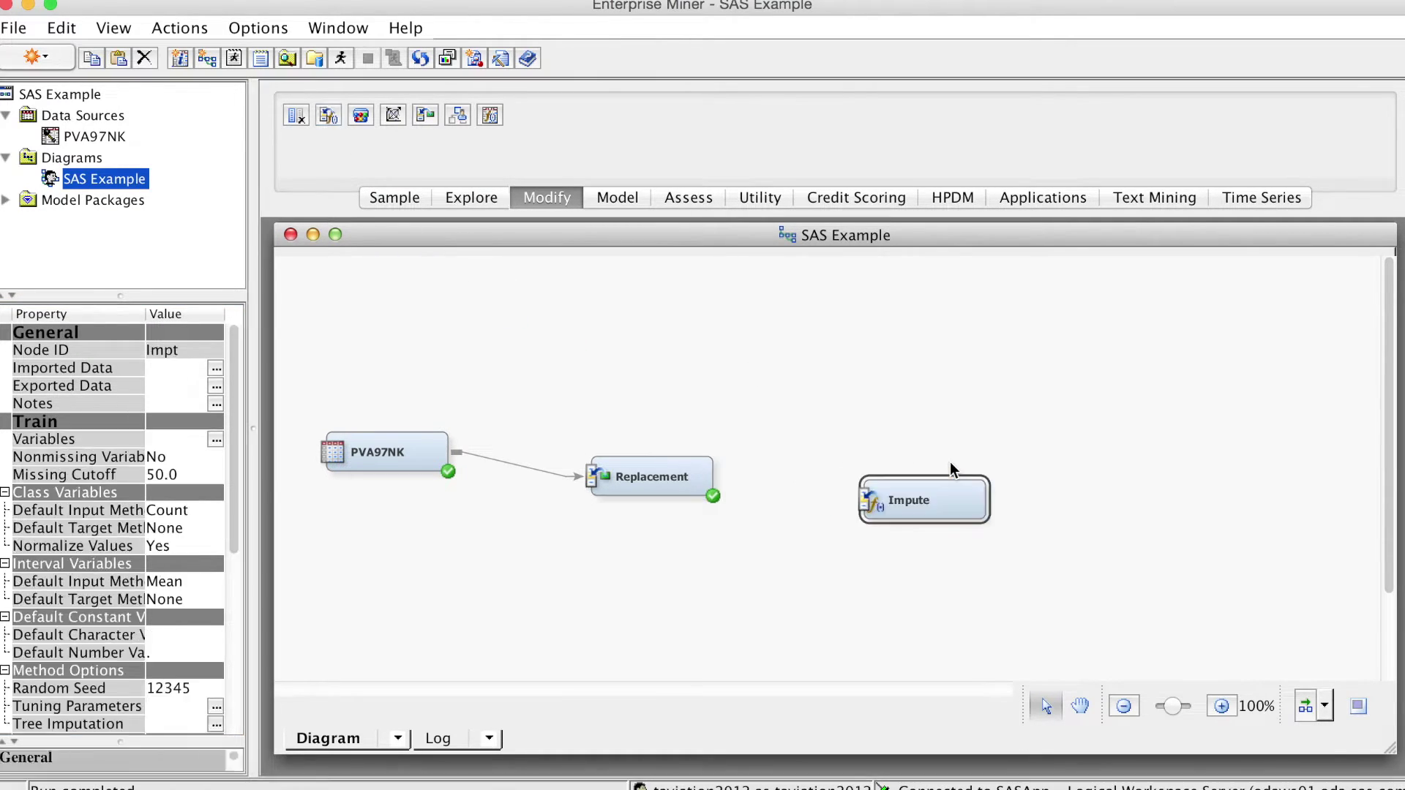
left_click_drag(721, 477, 870, 493)
left_click_drag(234, 417, 232, 450)
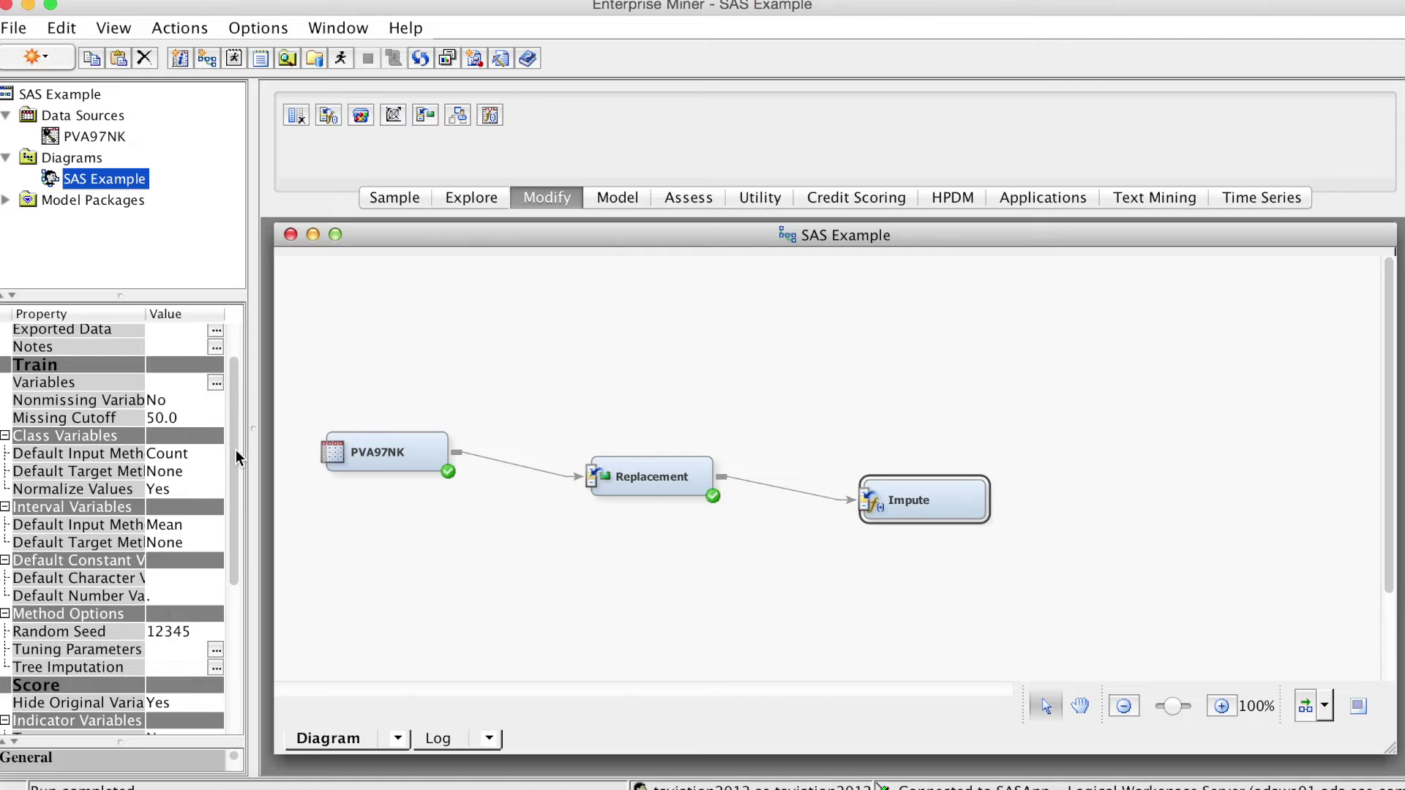
left_click_drag(237, 453, 243, 500)
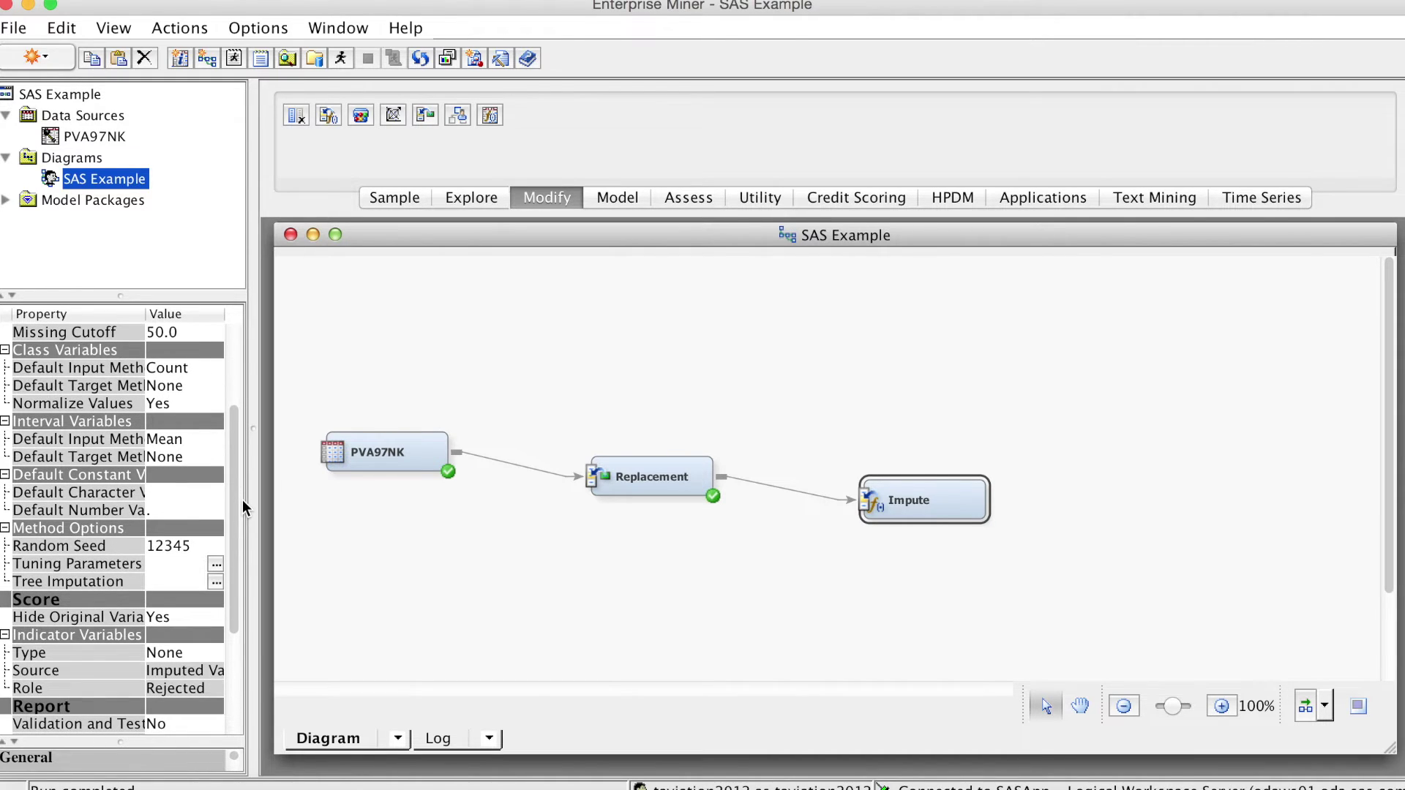
left_click_drag(243, 502, 242, 532)
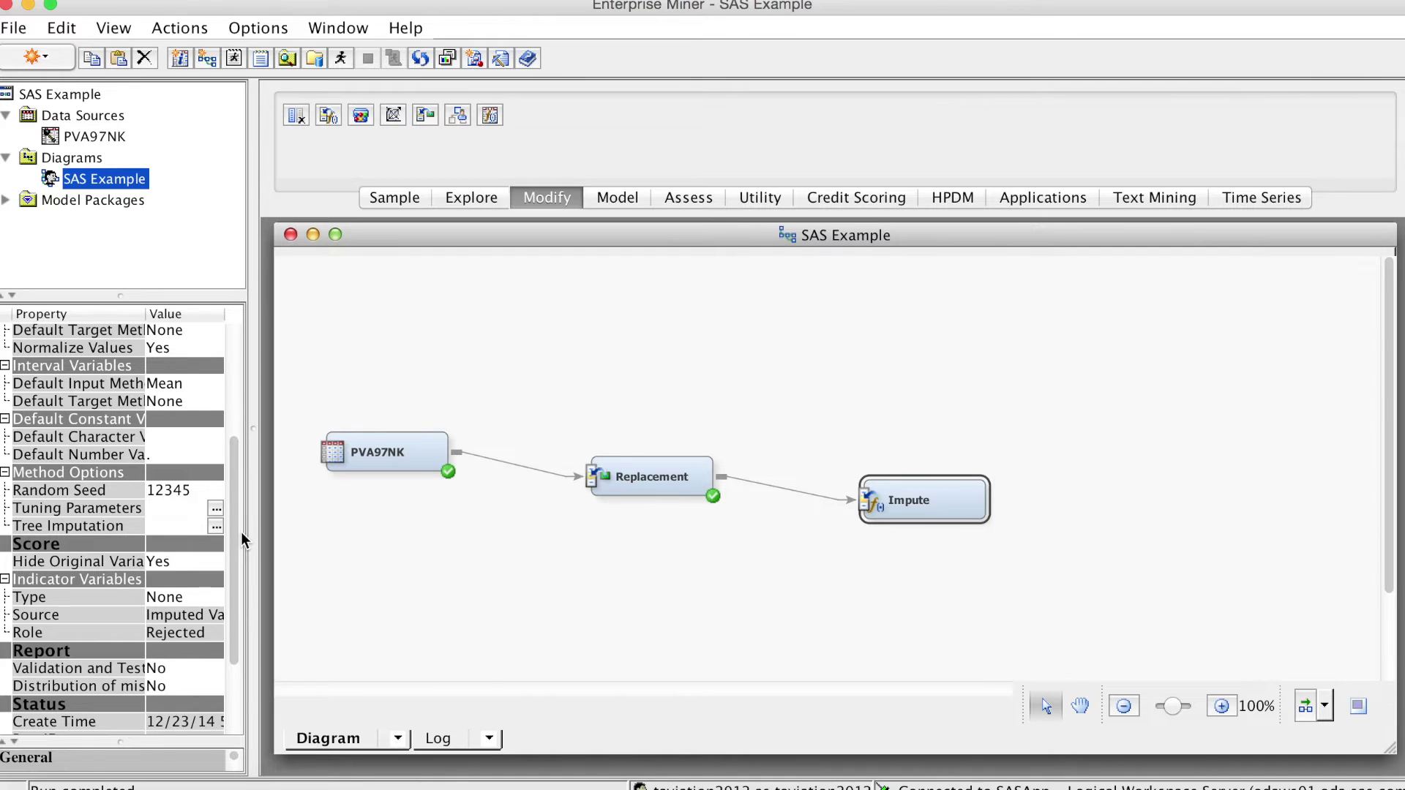
left_click_drag(242, 534, 242, 543)
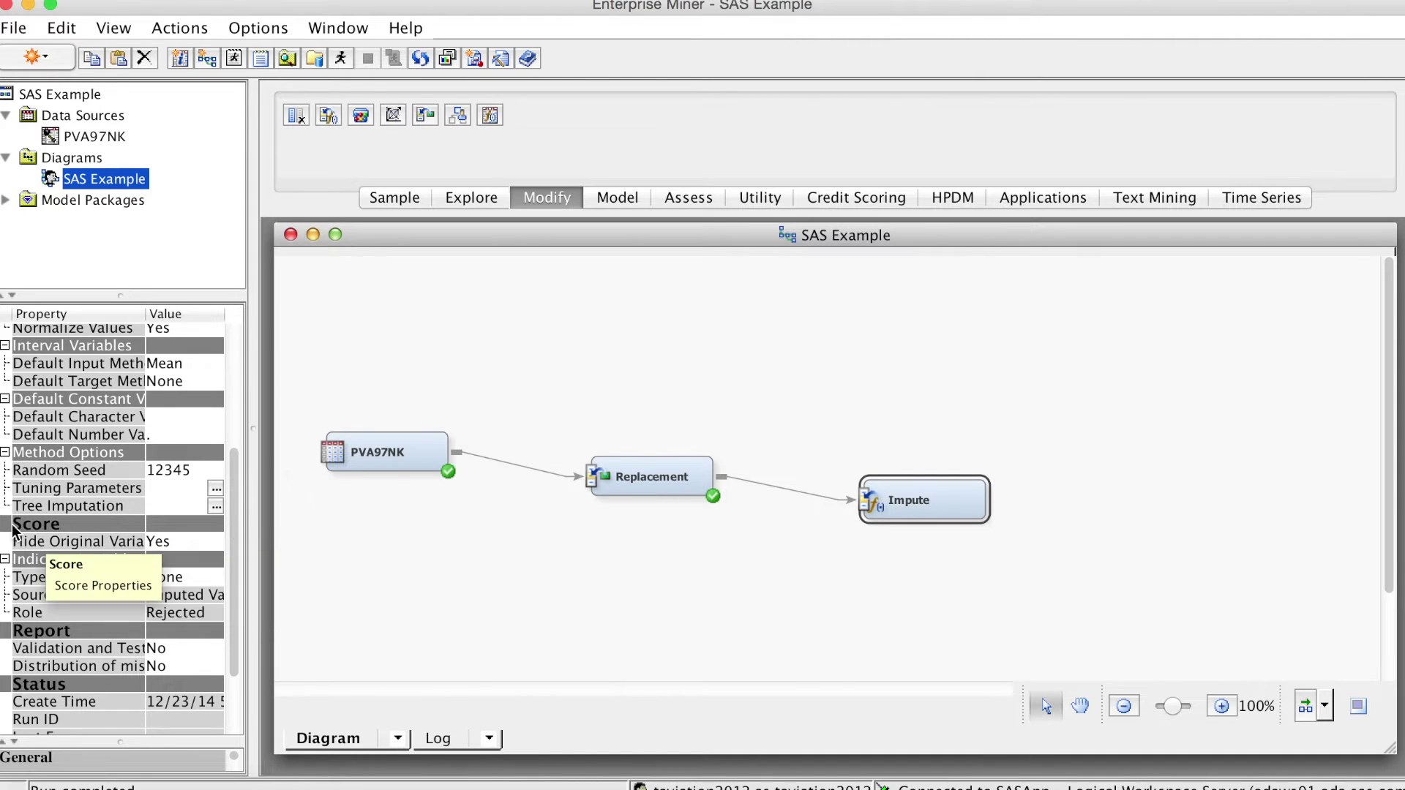
- Set the Impute node's Indicator Variables Type to Unique and Role to Input
left_click(176, 576)
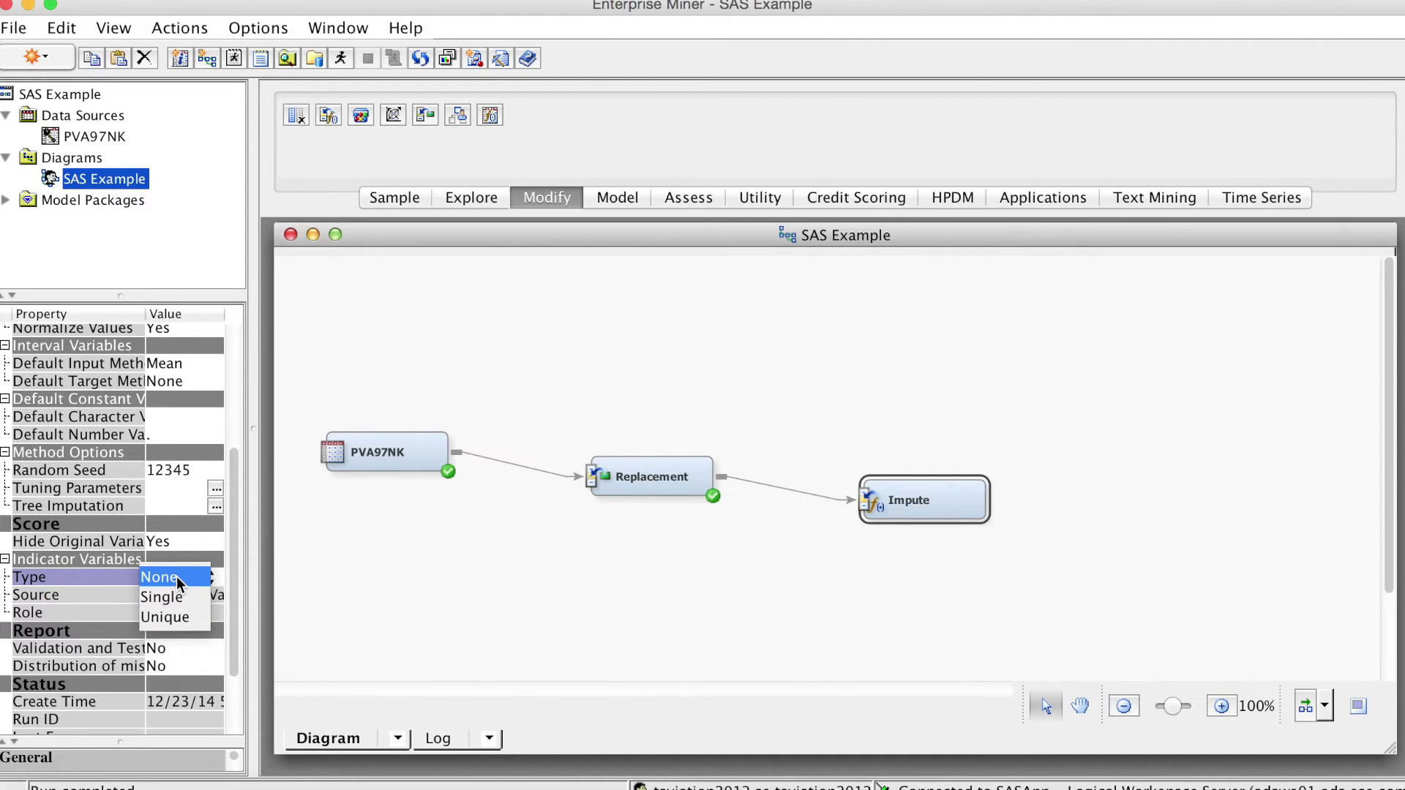
left_click(171, 620)
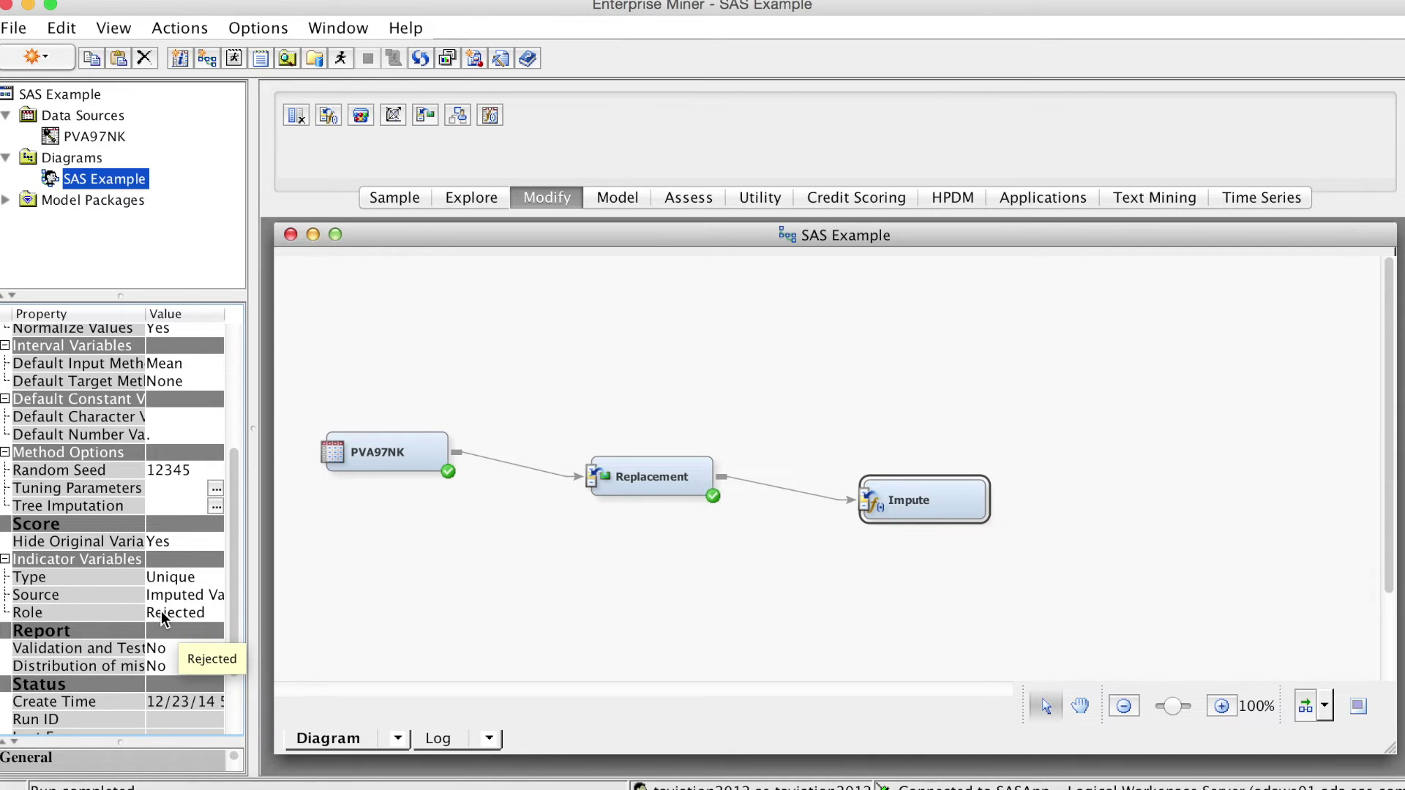
left_click(161, 612)
left_click(159, 593)
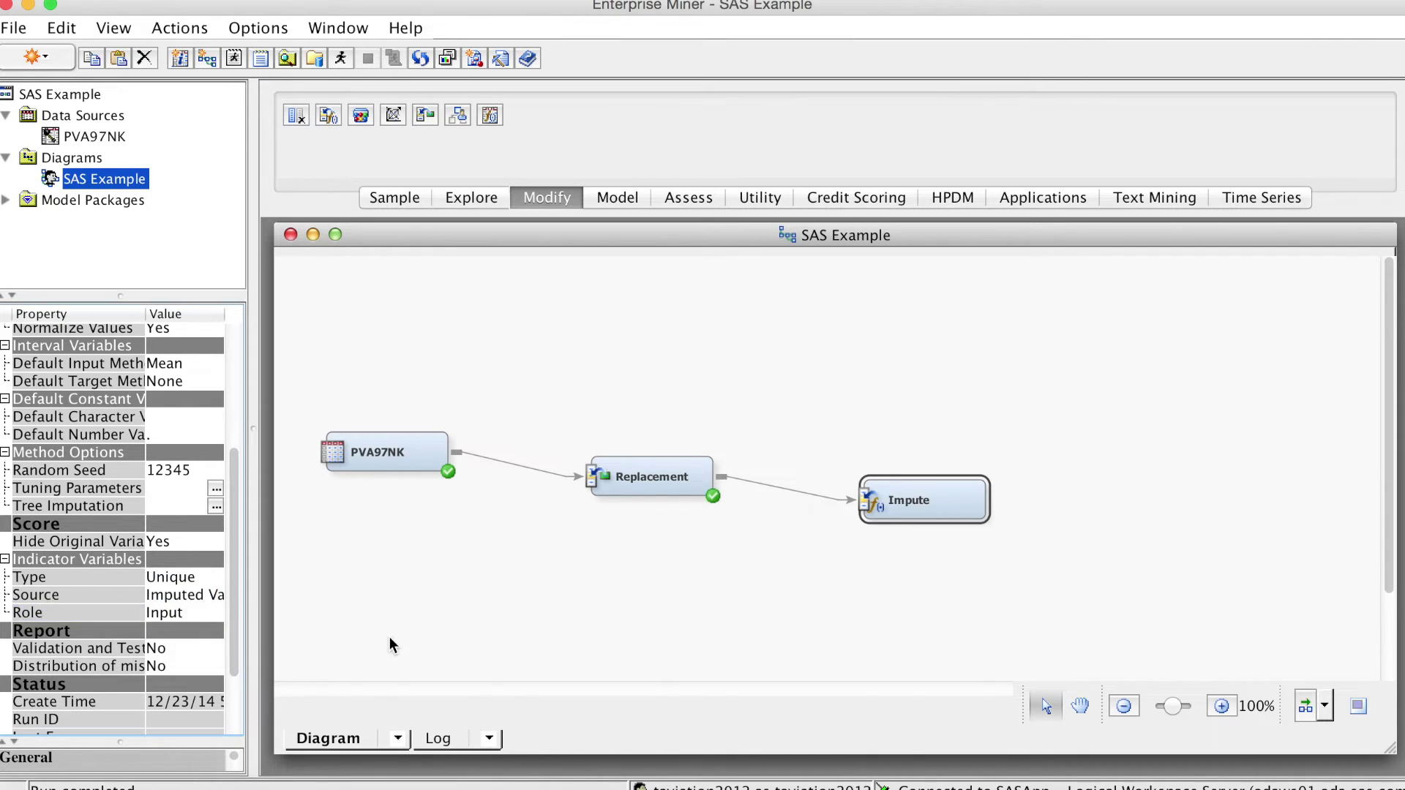
- Run the path ending at the Impute node, confirm, and view its results
right_click(928, 503)
left_click(951, 518)
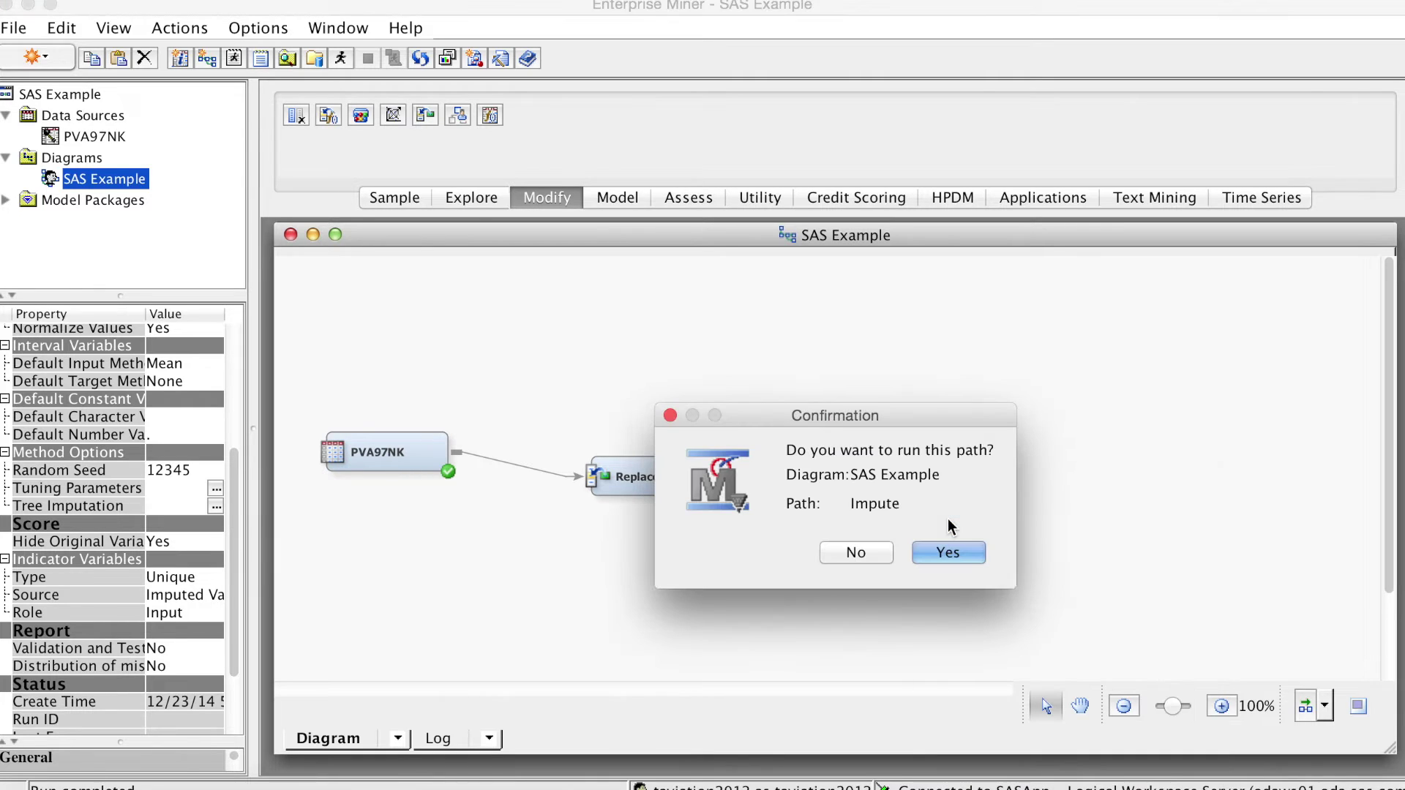
left_click(949, 554)
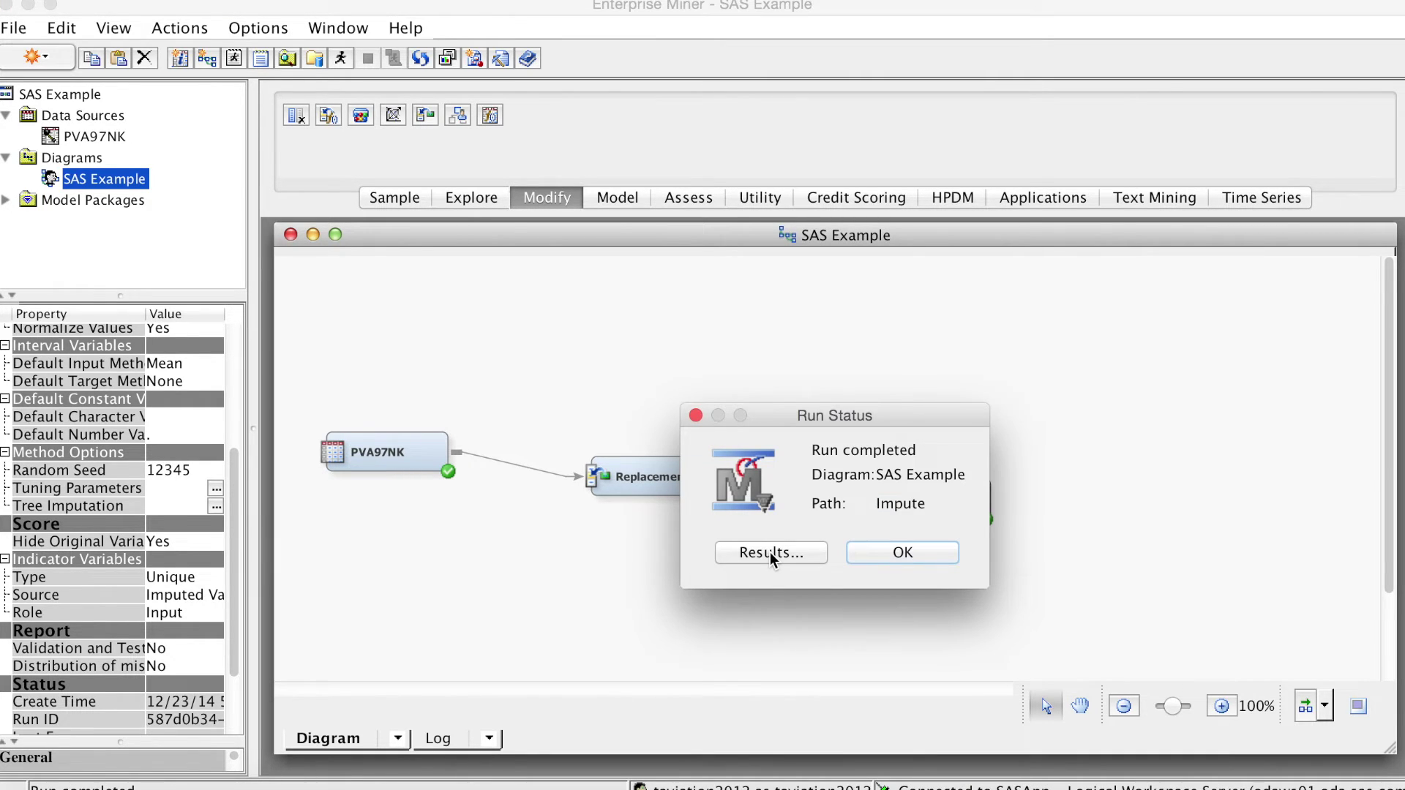
left_click(770, 553)
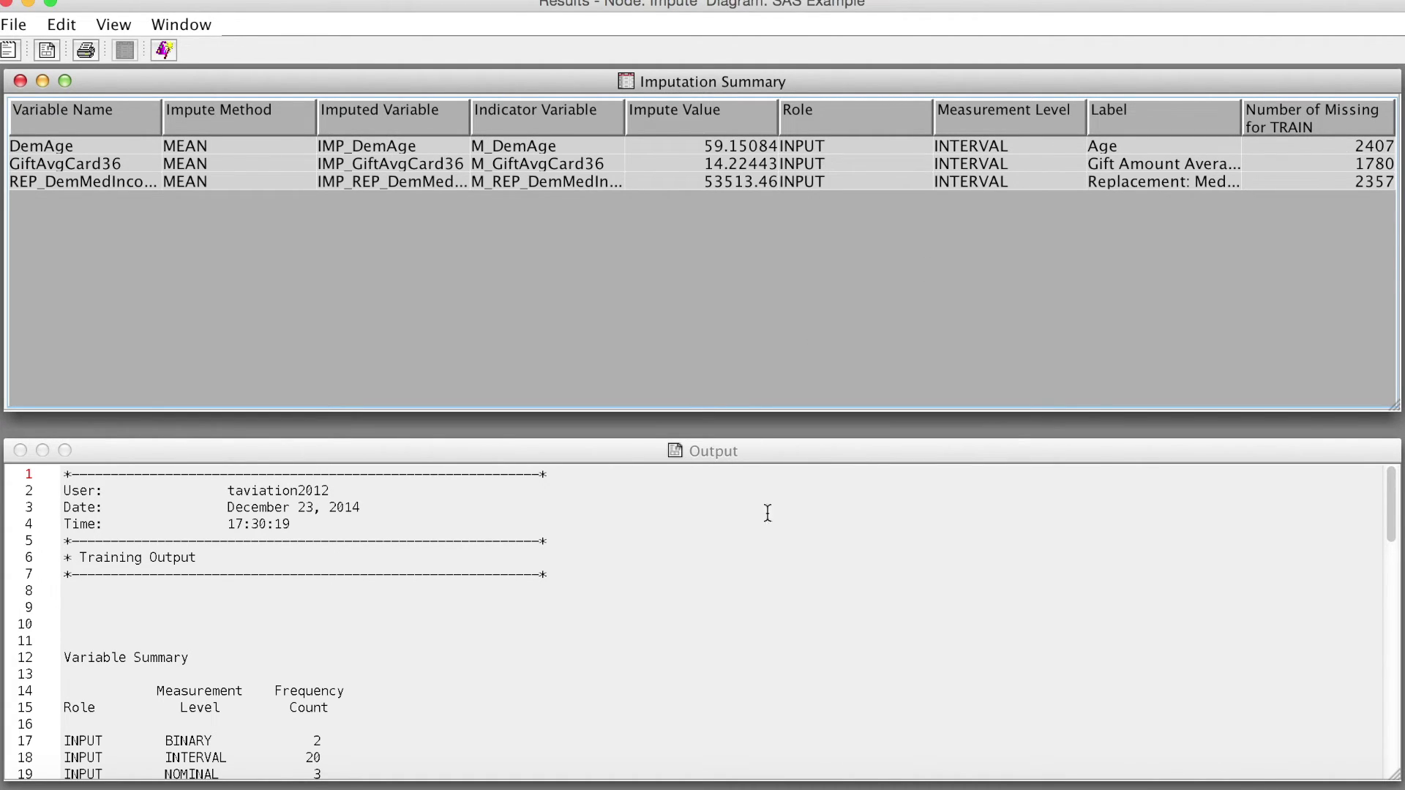
- Inspect the Impute training output for DemAge, GiftAvgCard36 and REP_DemMedIncome, then close Results
left_click(857, 601)
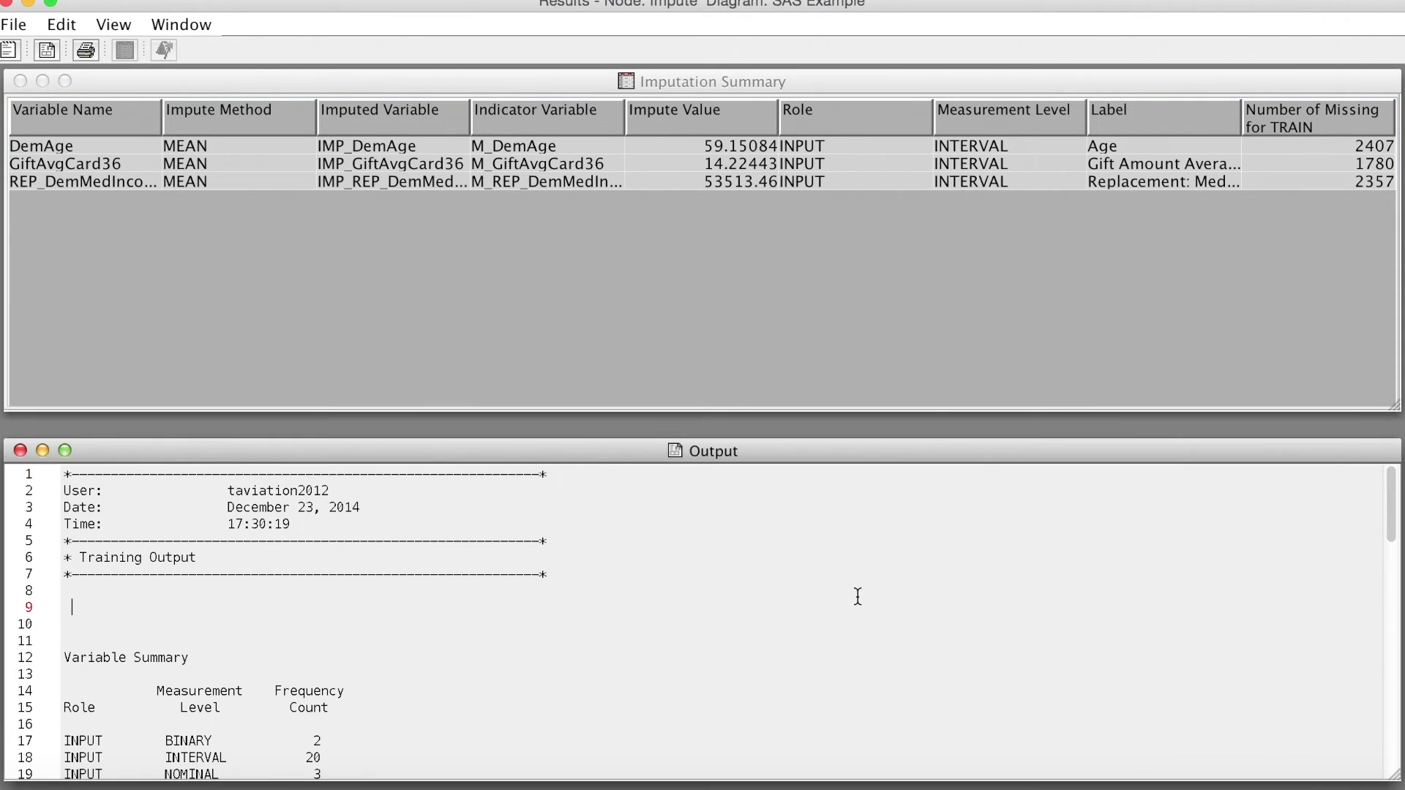
scroll(859, 587, "down", 3)
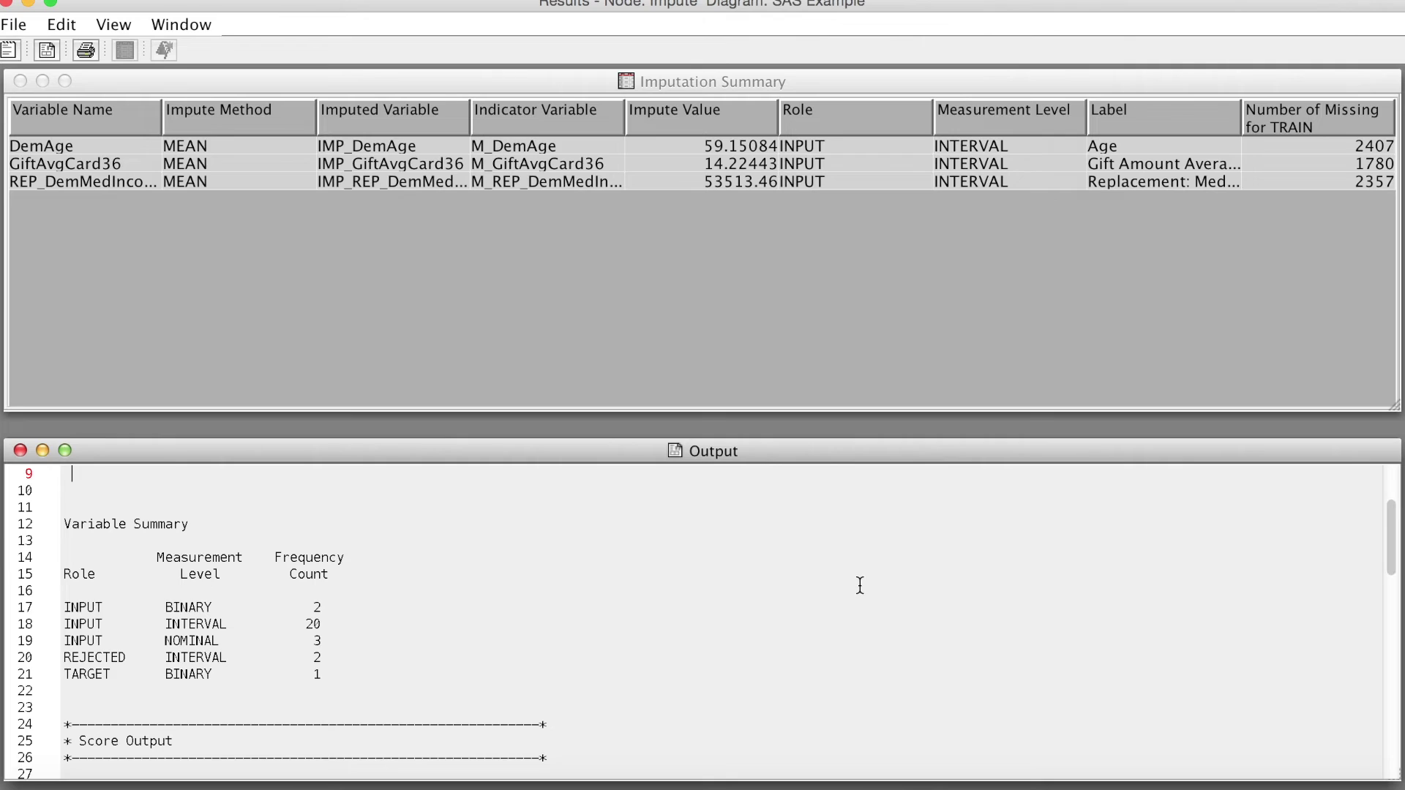
scroll(859, 586, "up", 3)
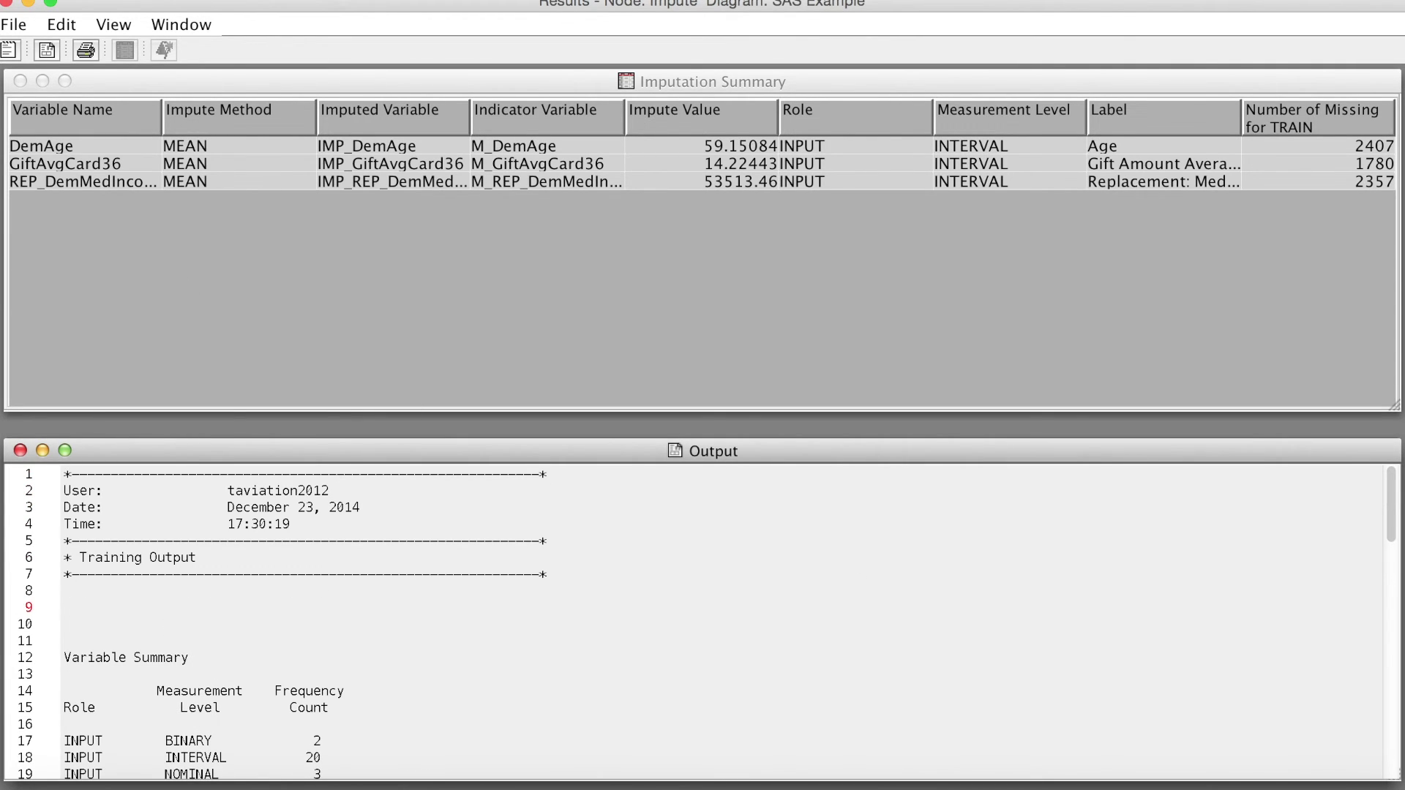
left_click(9, 5)
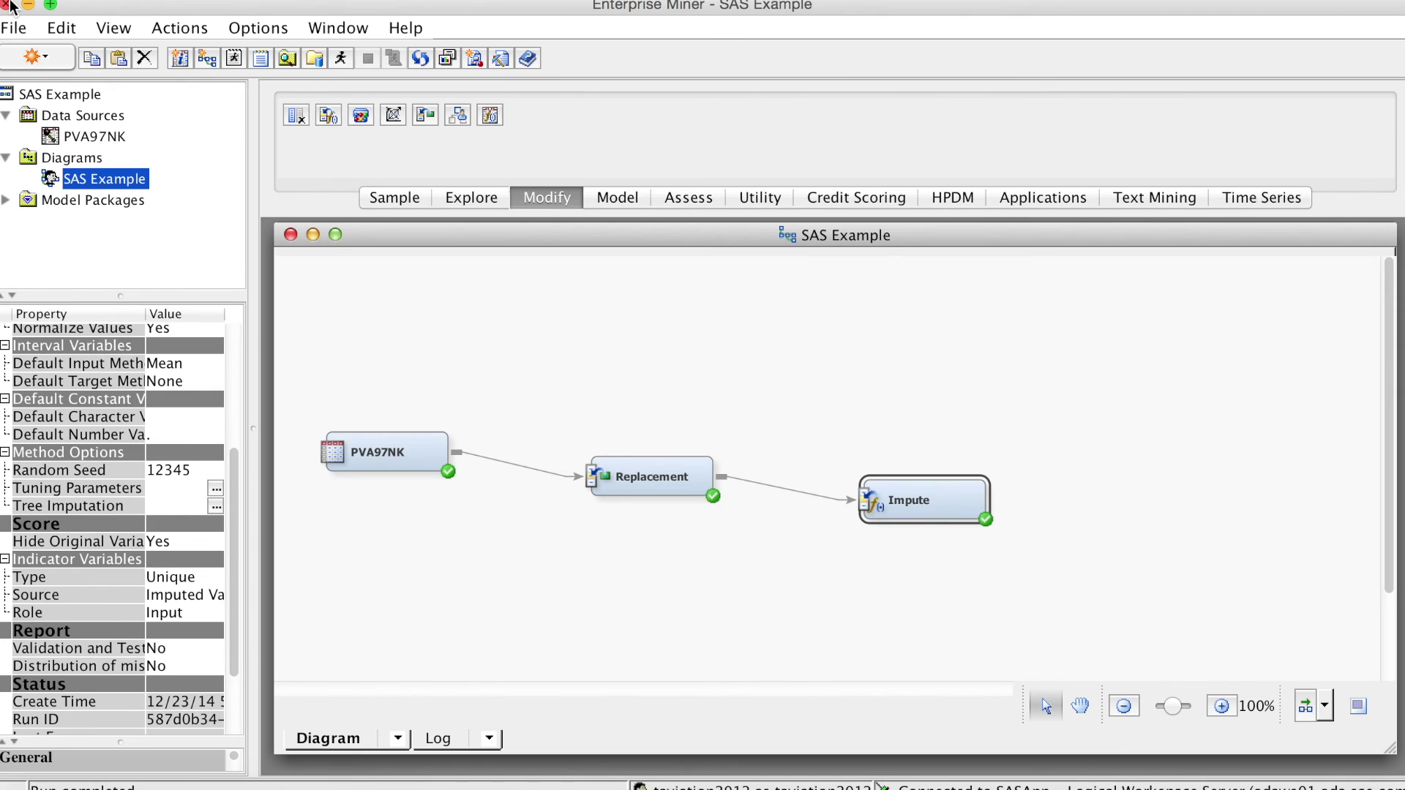